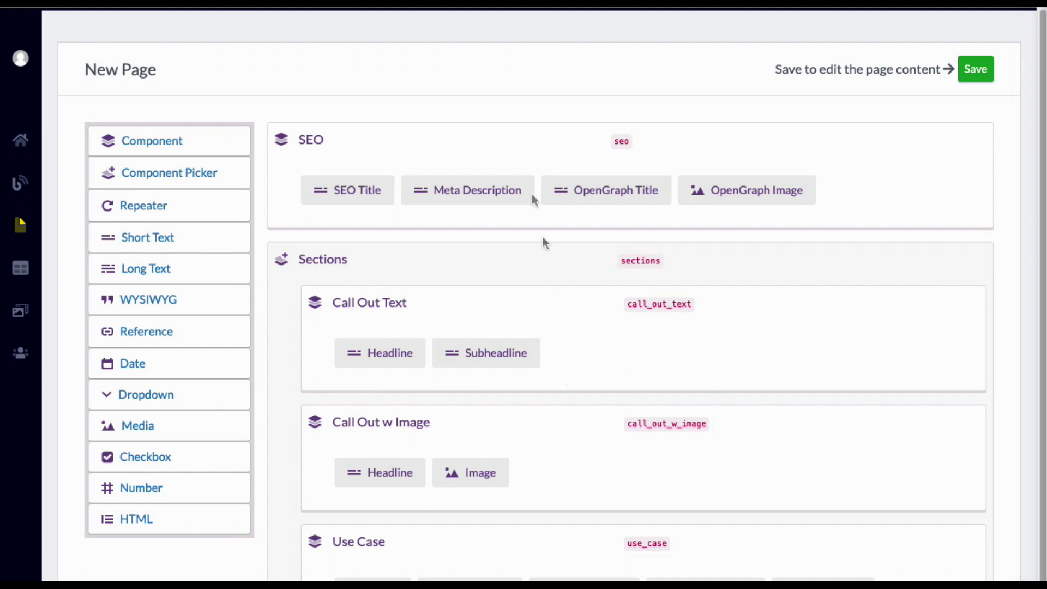
# Step: Bring up ButterCMS's empty New Page schema with its list of field types
pyautogui.scroll(-1, 508, 98)
pyautogui.moveTo(514, 139)
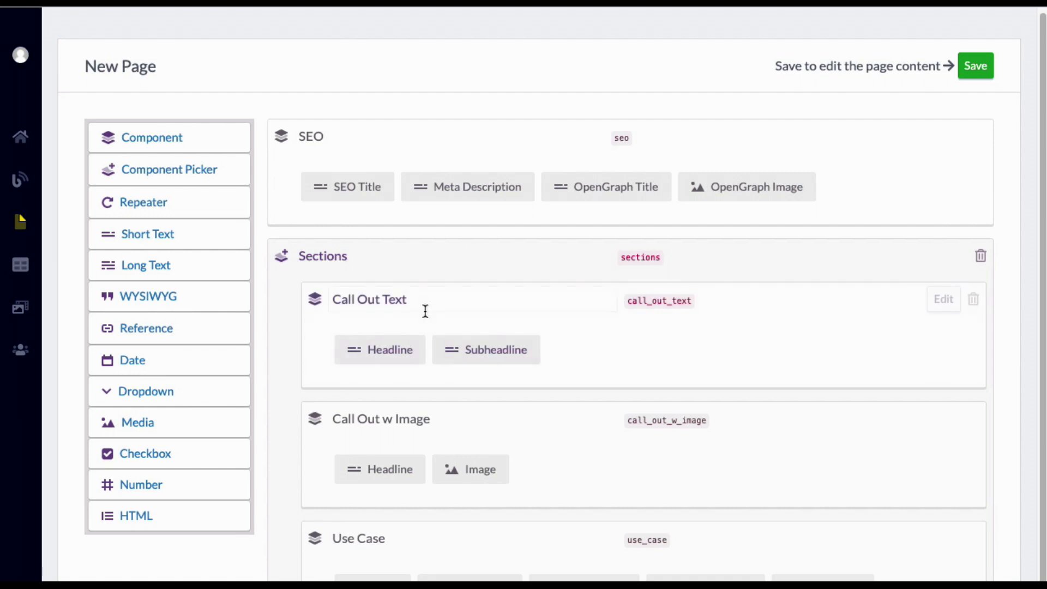
pyautogui.moveTo(429, 311)
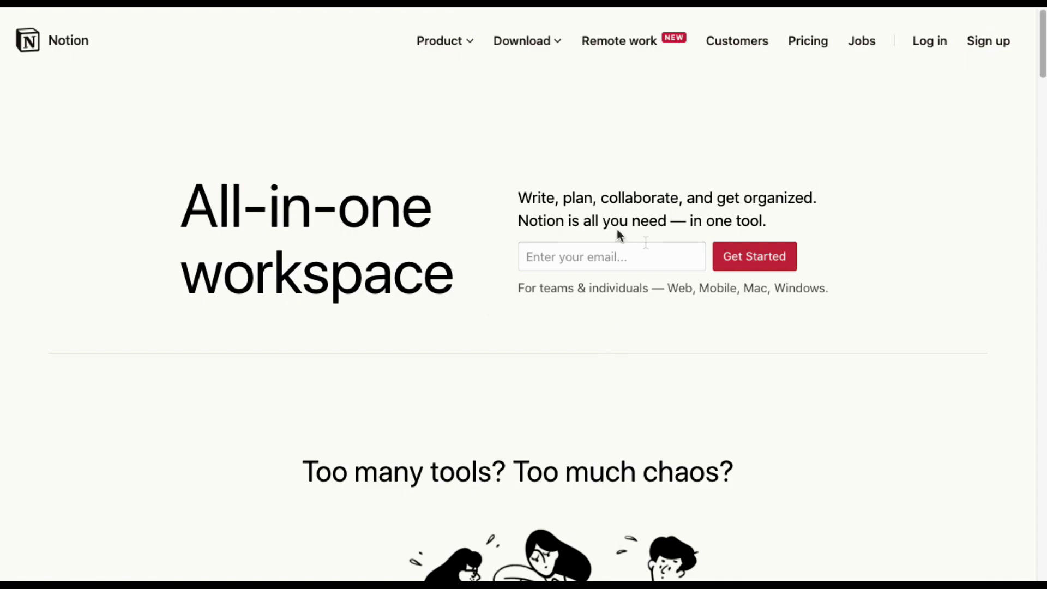
pyautogui.scroll(-5, 594, 263)
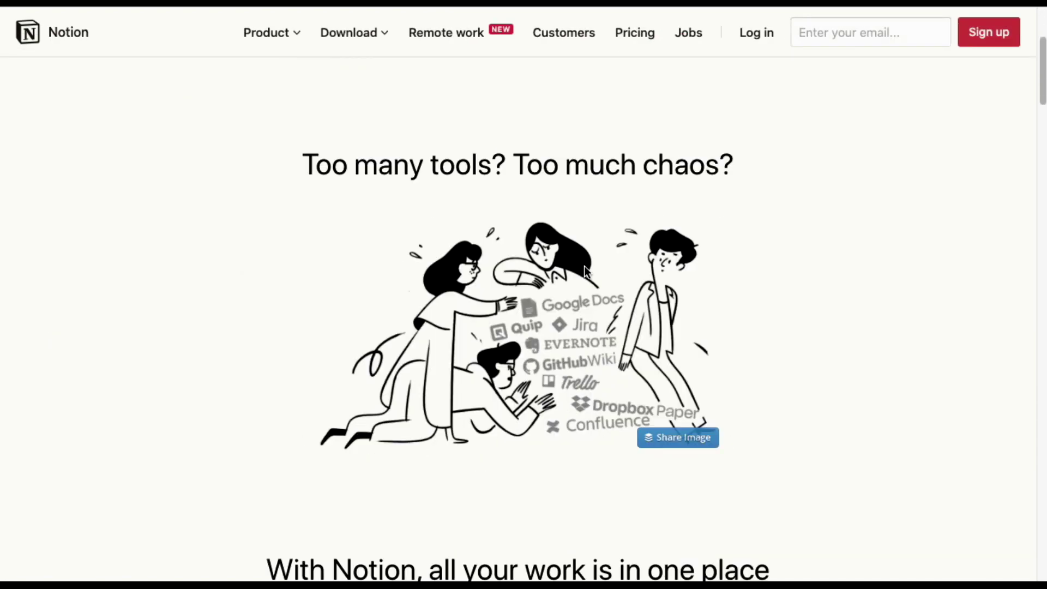
pyautogui.scroll(-10, 570, 263)
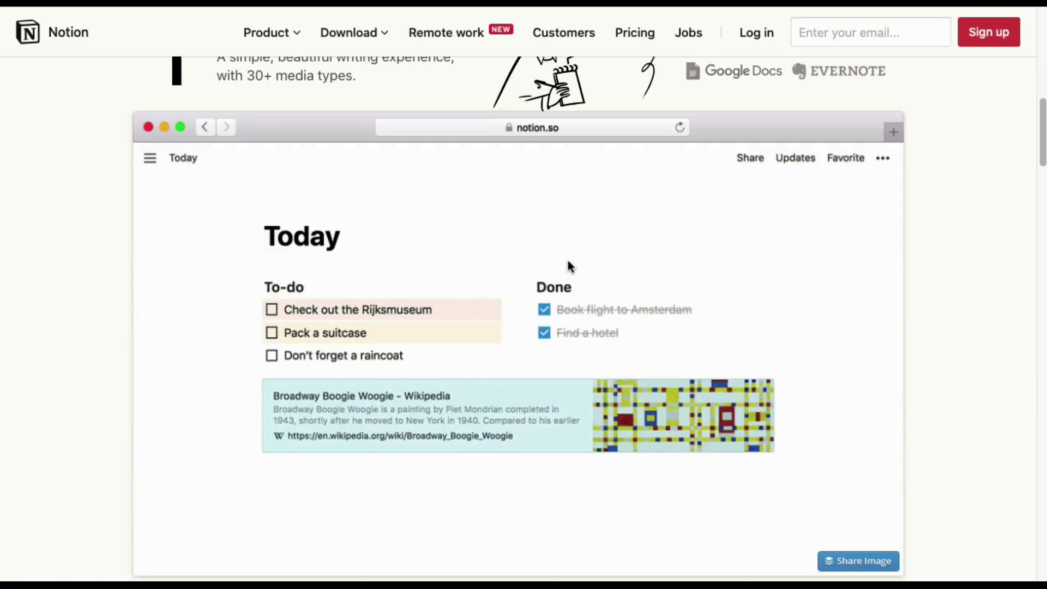
pyautogui.scroll(-2, 561, 259)
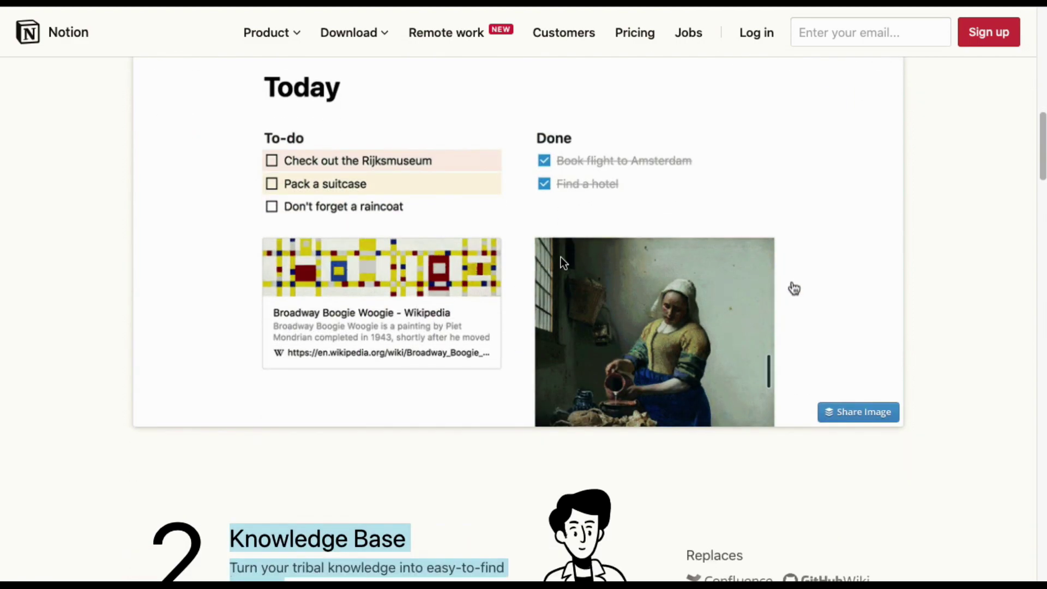
pyautogui.scroll(-2, 561, 261)
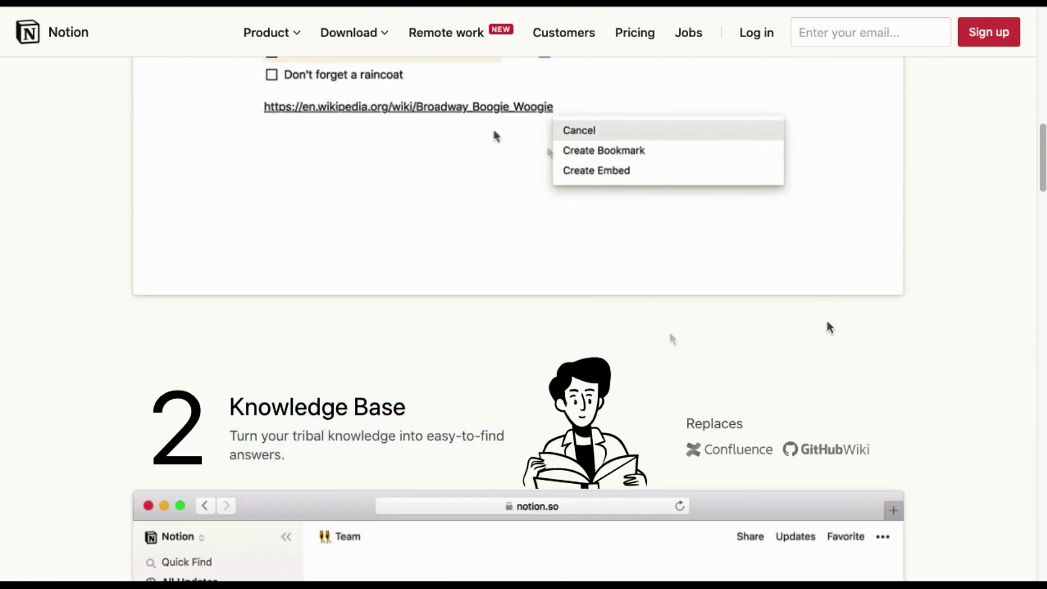
pyautogui.scroll(-2, 520, 320)
pyautogui.scroll(-3, 521, 313)
pyautogui.scroll(13, 520, 312)
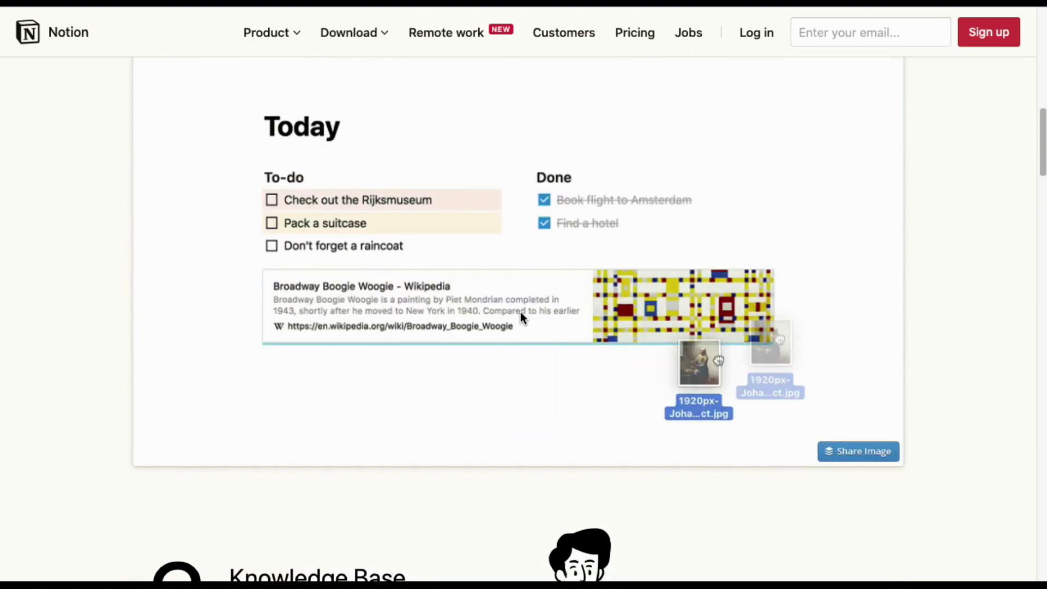
pyautogui.scroll(10, 522, 317)
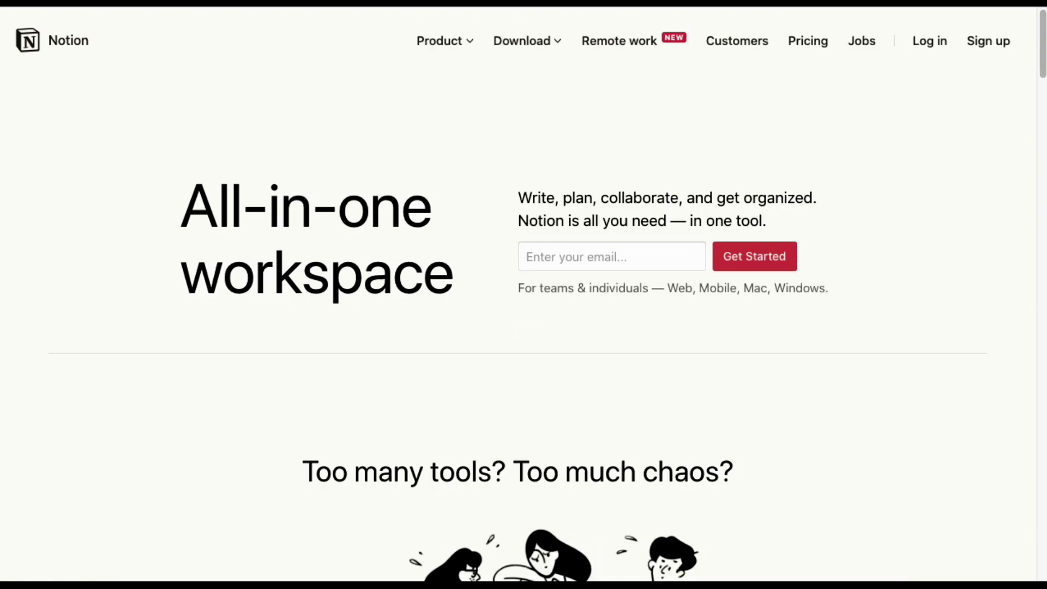
pyautogui.scroll(-5, 591, 571)
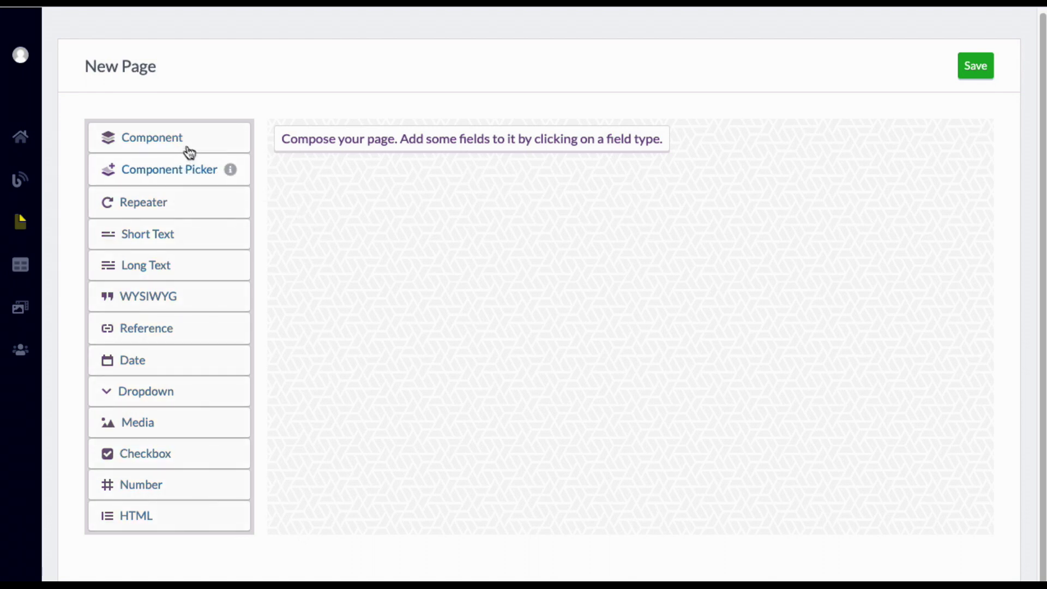
pyautogui.click(444, 248)
# Step: Add a Component field filled with the saved SEO component from the library
pyautogui.click(182, 141)
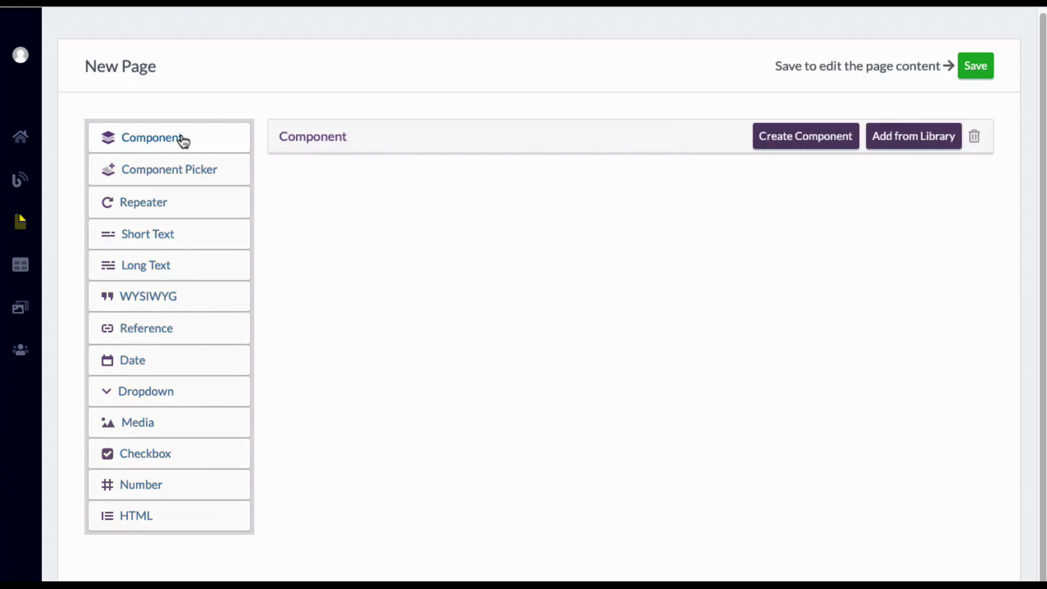
pyautogui.click(910, 143)
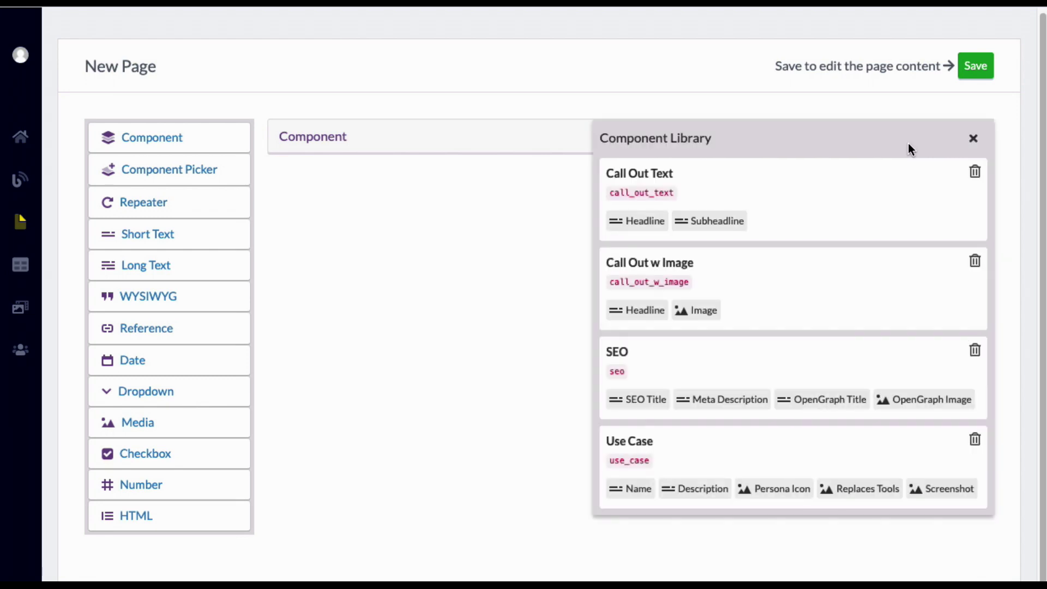
pyautogui.click(797, 365)
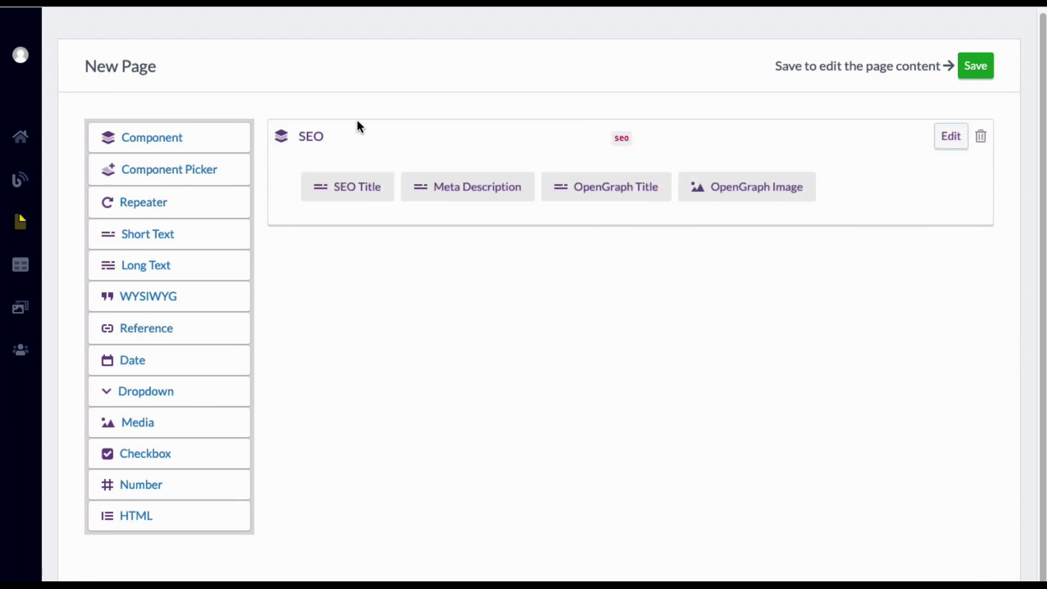
# Step: Remove the extra empty Component row, leaving SEO as the only block
pyautogui.click(185, 145)
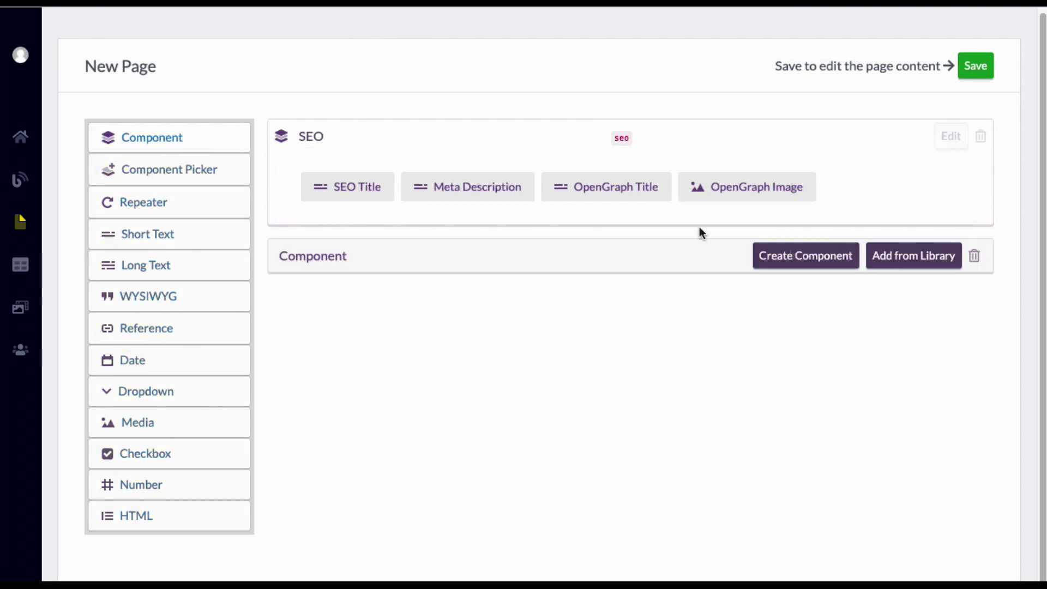
pyautogui.click(936, 259)
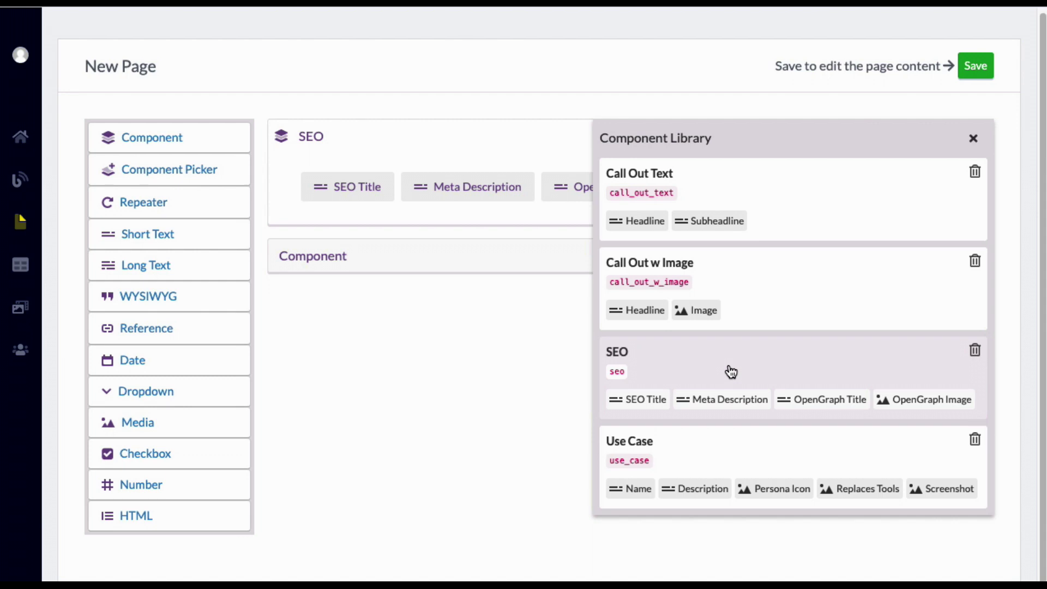
pyautogui.click(980, 141)
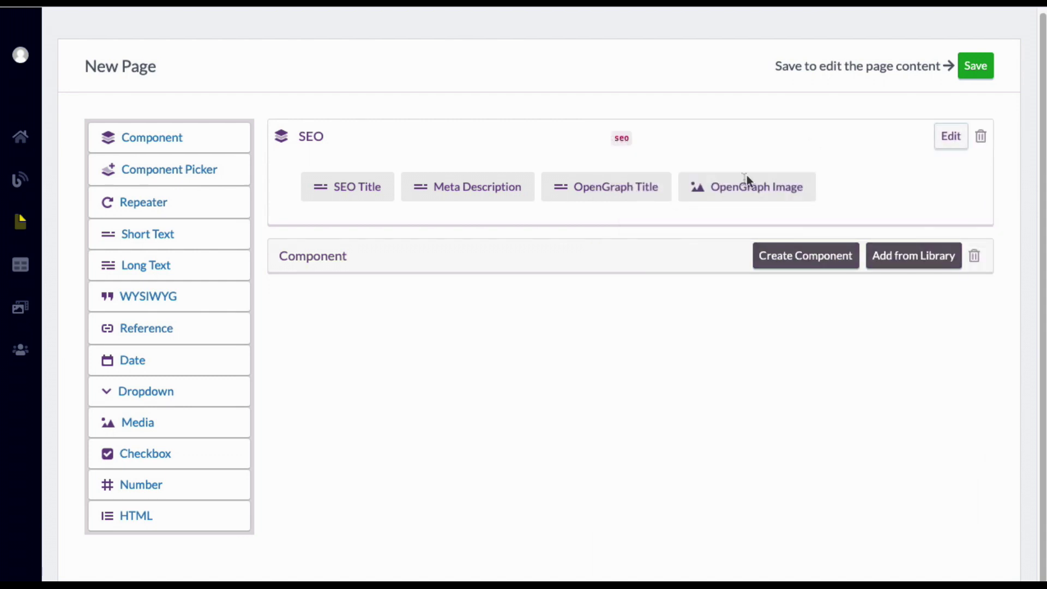
pyautogui.click(972, 255)
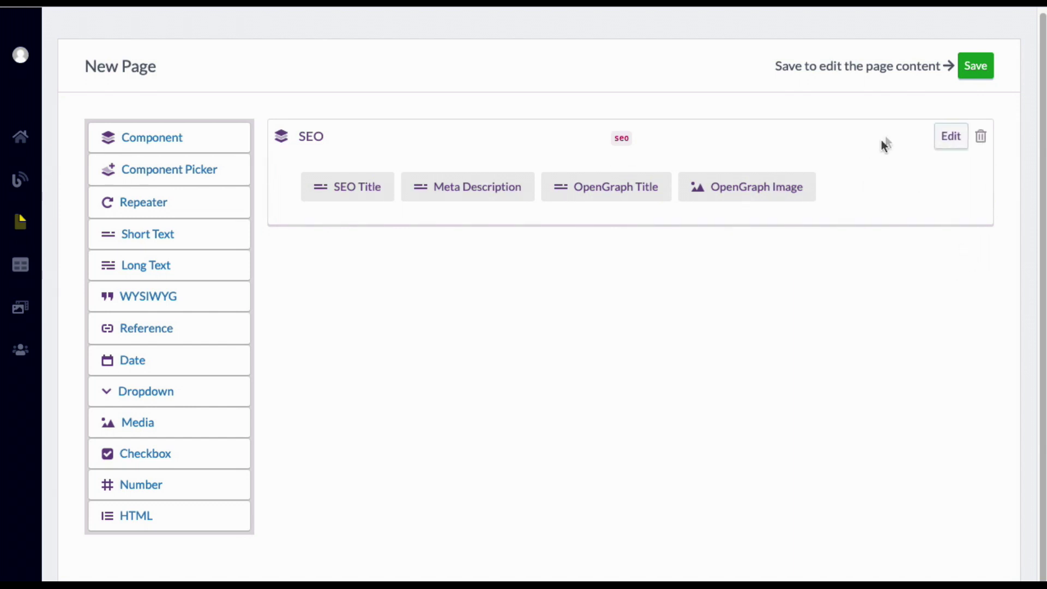
pyautogui.click(939, 143)
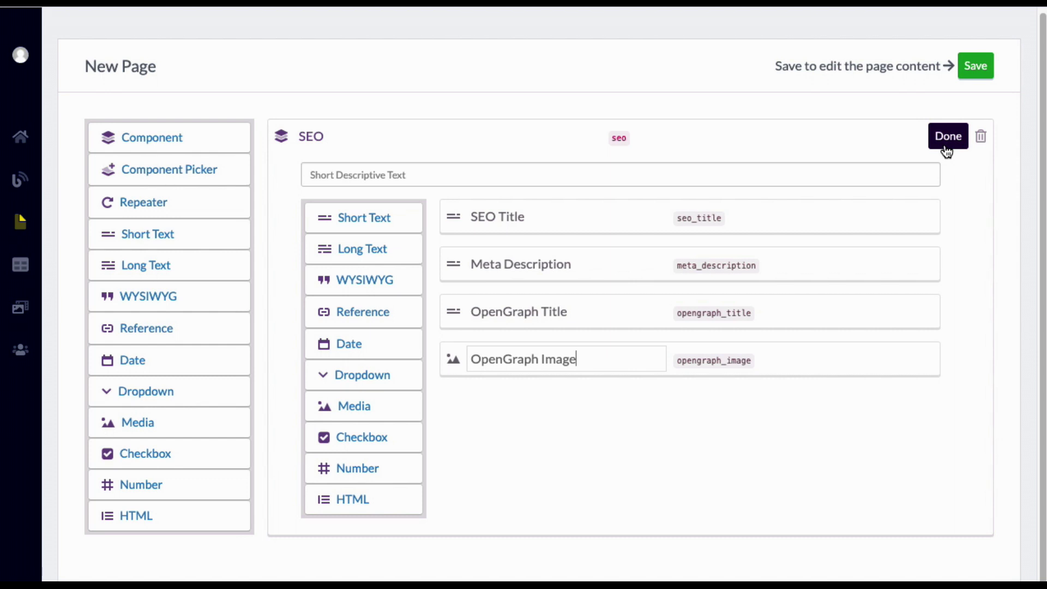
pyautogui.click(947, 137)
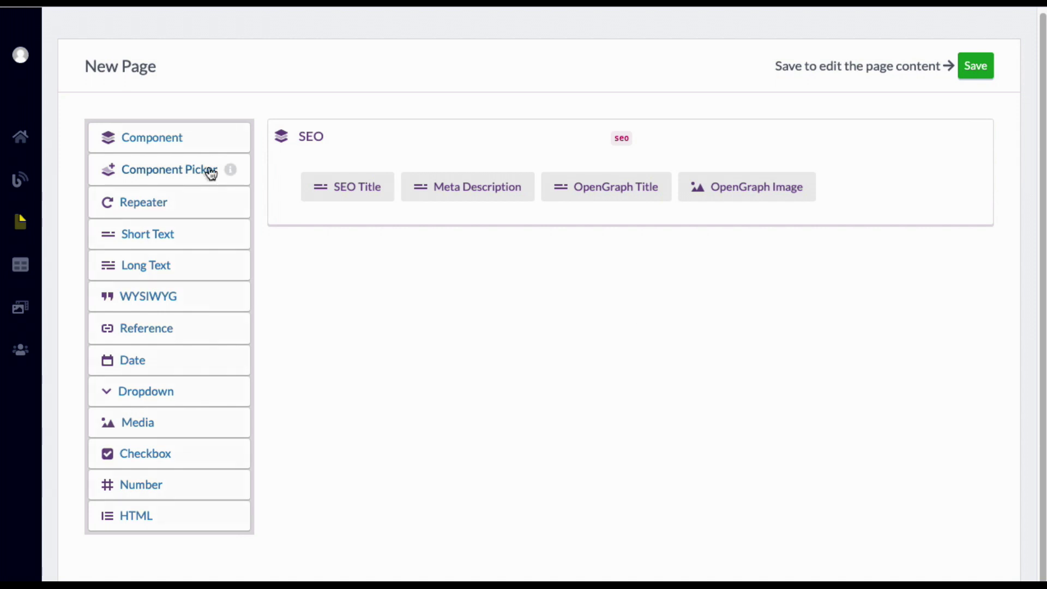
# Step: Add a component picker named 'Sections' below SEO and start a new component inside it
pyautogui.click(193, 176)
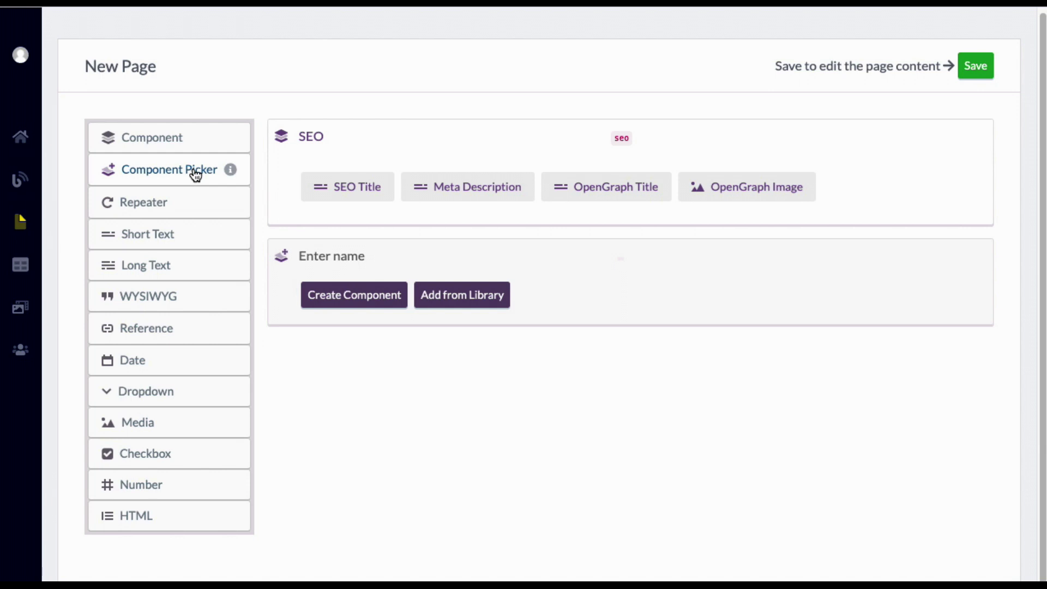
pyautogui.click(334, 253)
pyautogui.write('Sections')
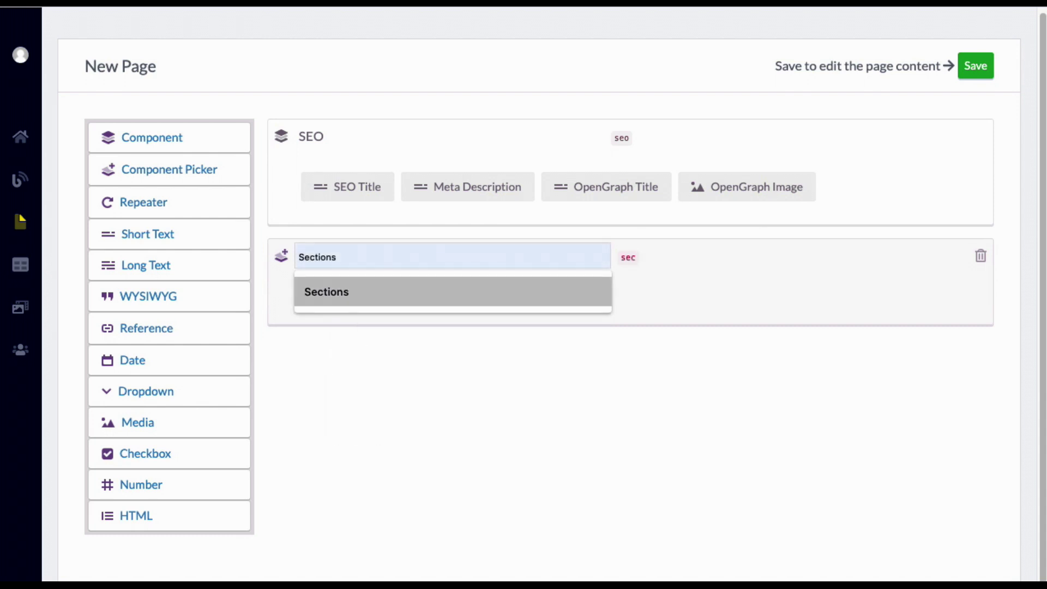
pyautogui.press('Return')
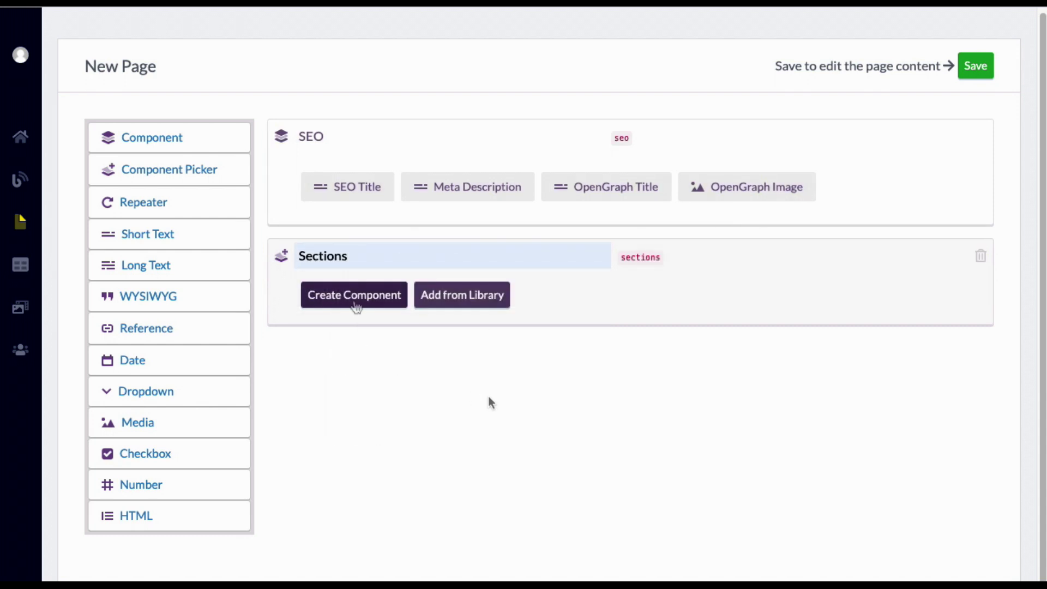
pyautogui.click(354, 297)
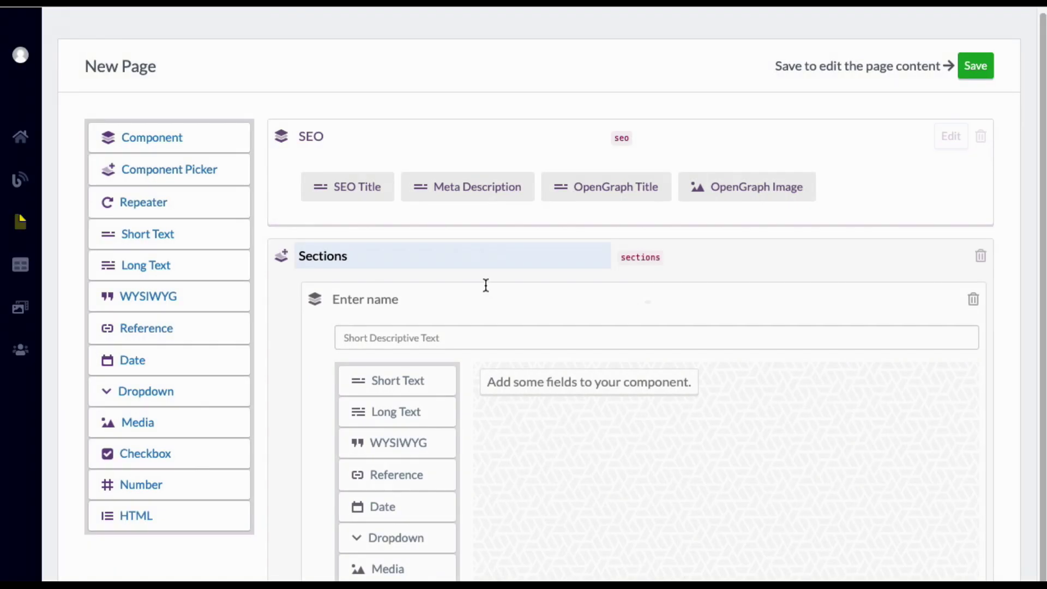
# Step: Name the component 'Hero', describe it as 'Often used at the top of the page for to generate leads.', and add Short Text fields
pyautogui.click(472, 300)
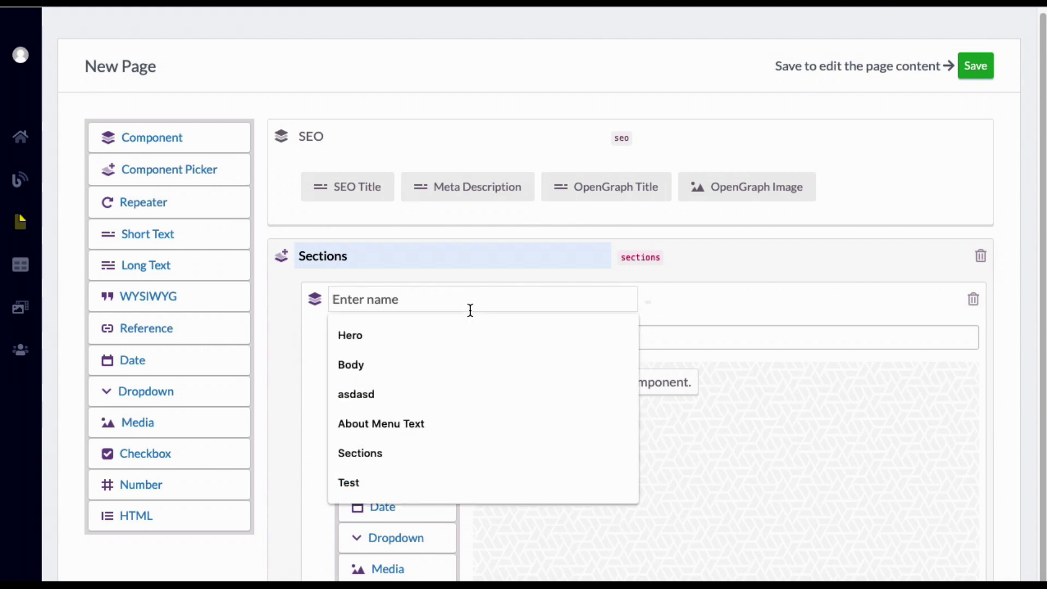
pyautogui.write('Hero')
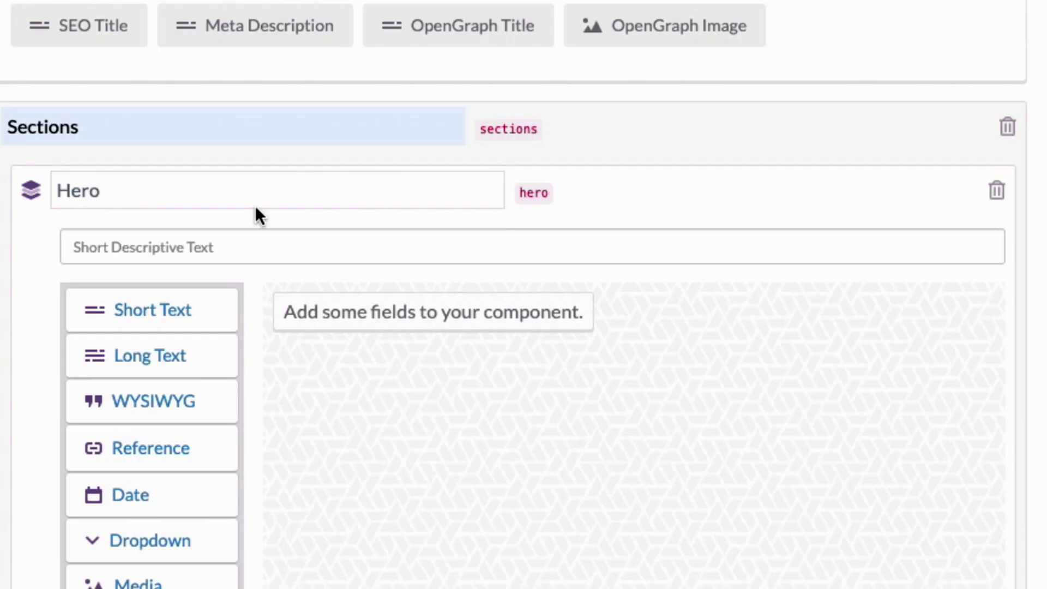
pyautogui.click(206, 247)
pyautogui.write('Often used at the top of the page for to generate leads.')
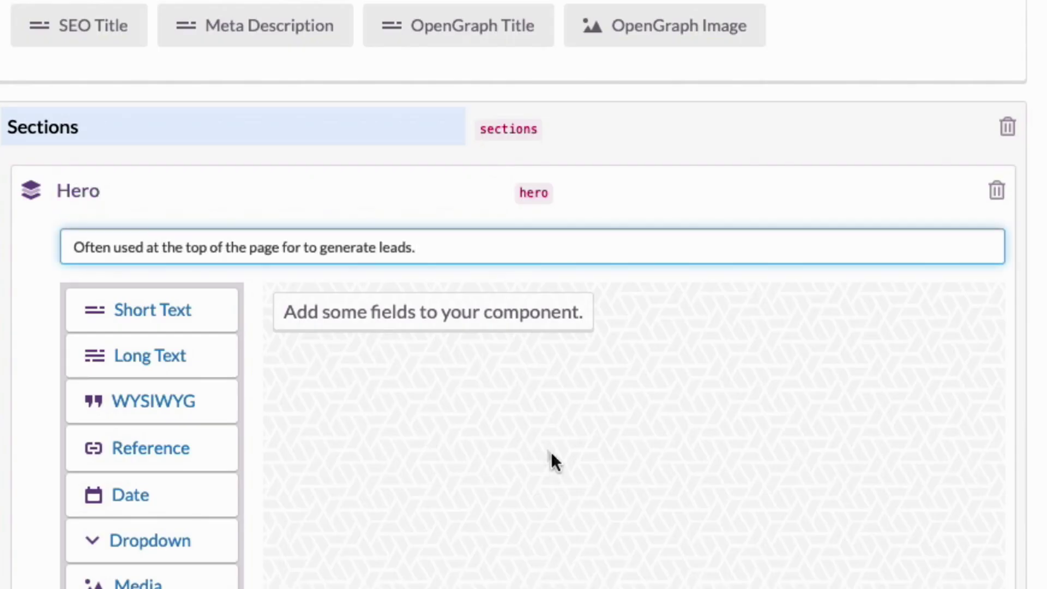
pyautogui.click(646, 382)
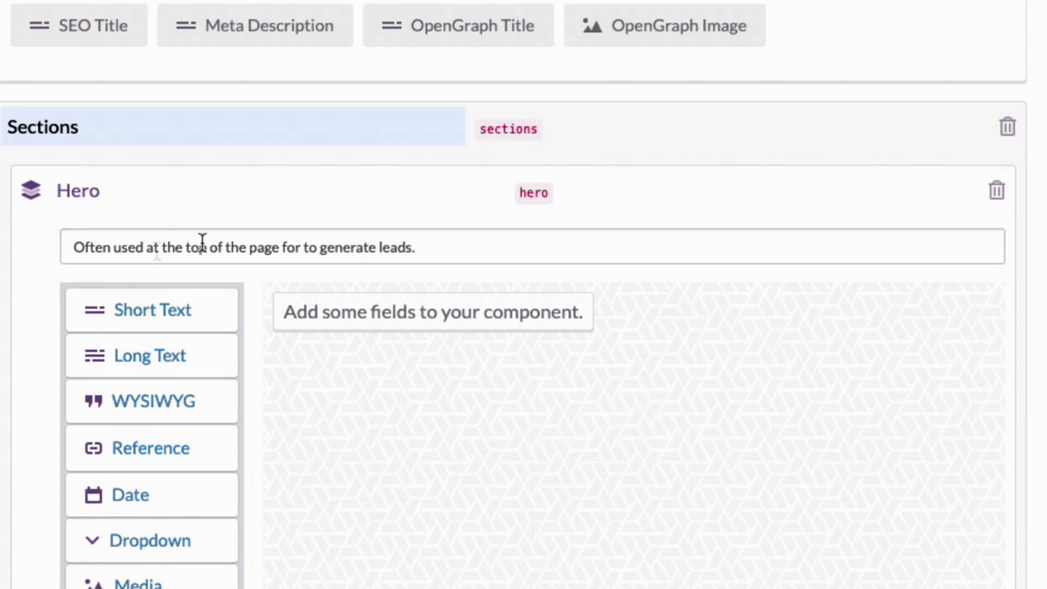
pyautogui.click(133, 316)
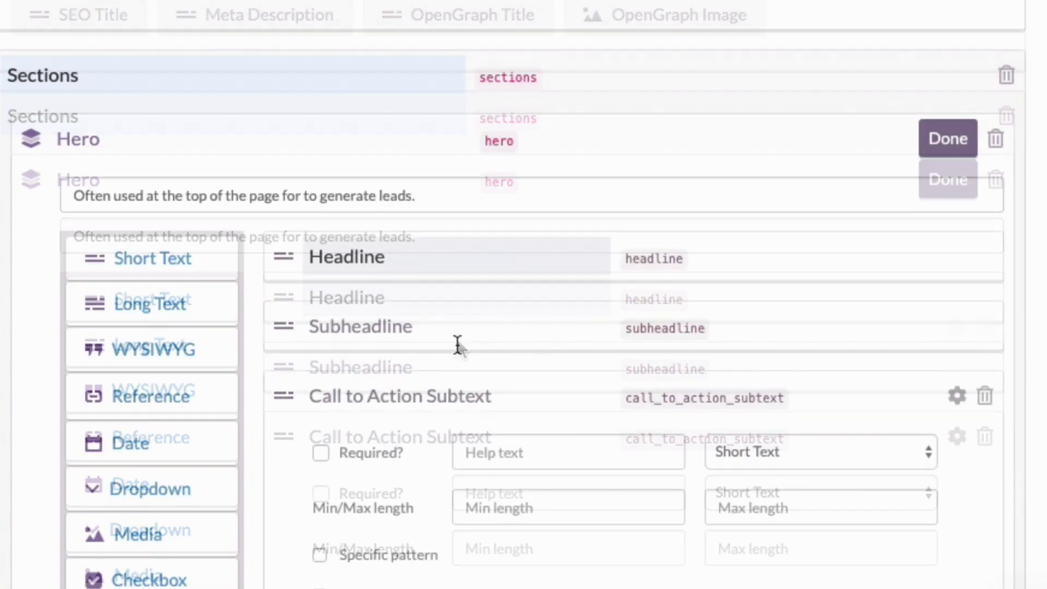
pyautogui.scroll(-1, 472, 341)
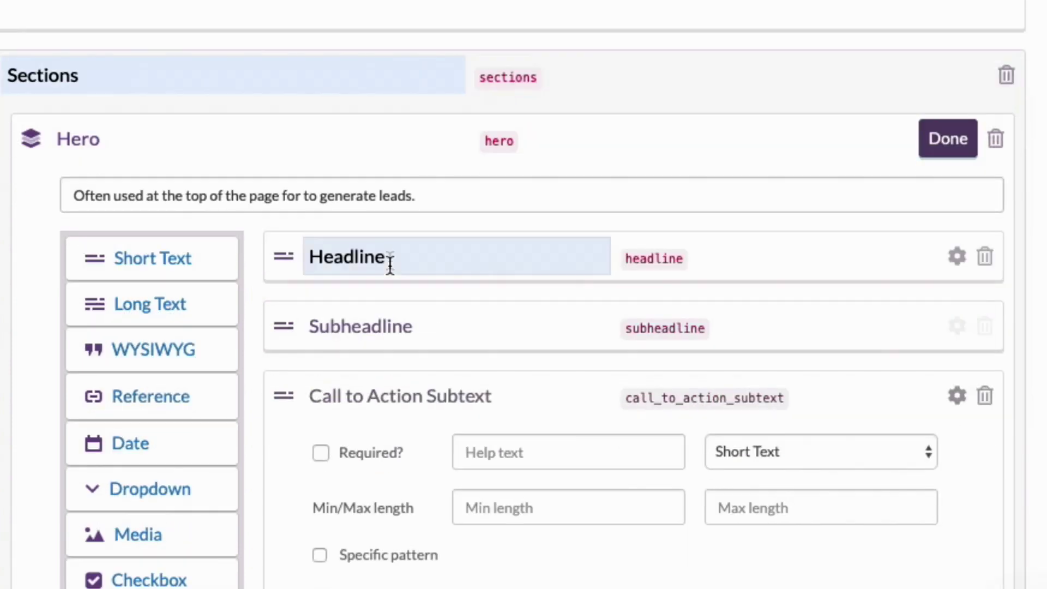
pyautogui.scroll(-3, 381, 267)
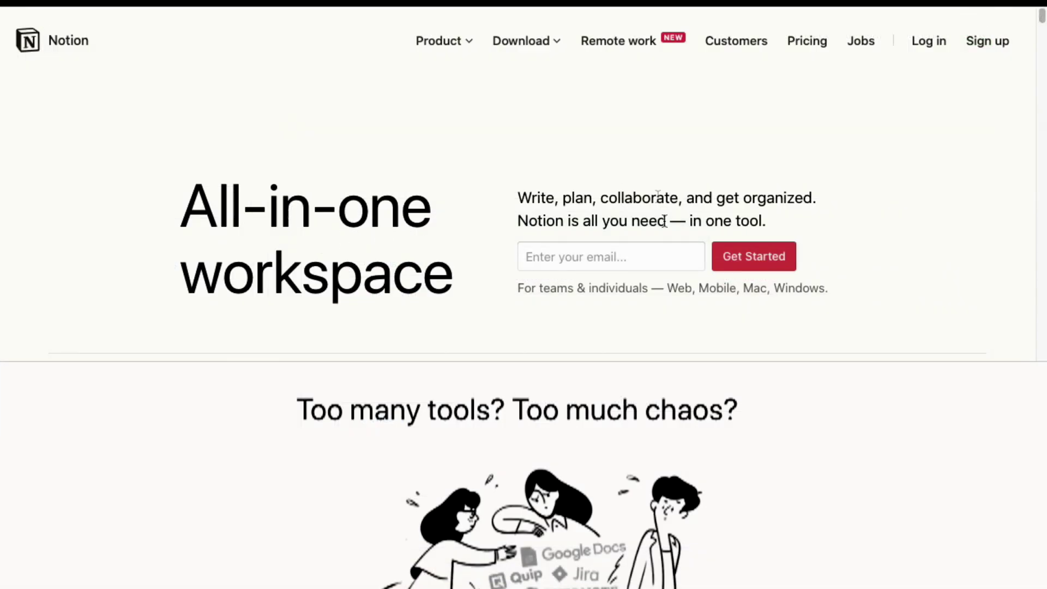
pyautogui.moveTo(546, 221); pyautogui.dragTo(660, 220)
pyautogui.click(549, 299)
pyautogui.moveTo(549, 299); pyautogui.dragTo(800, 290)
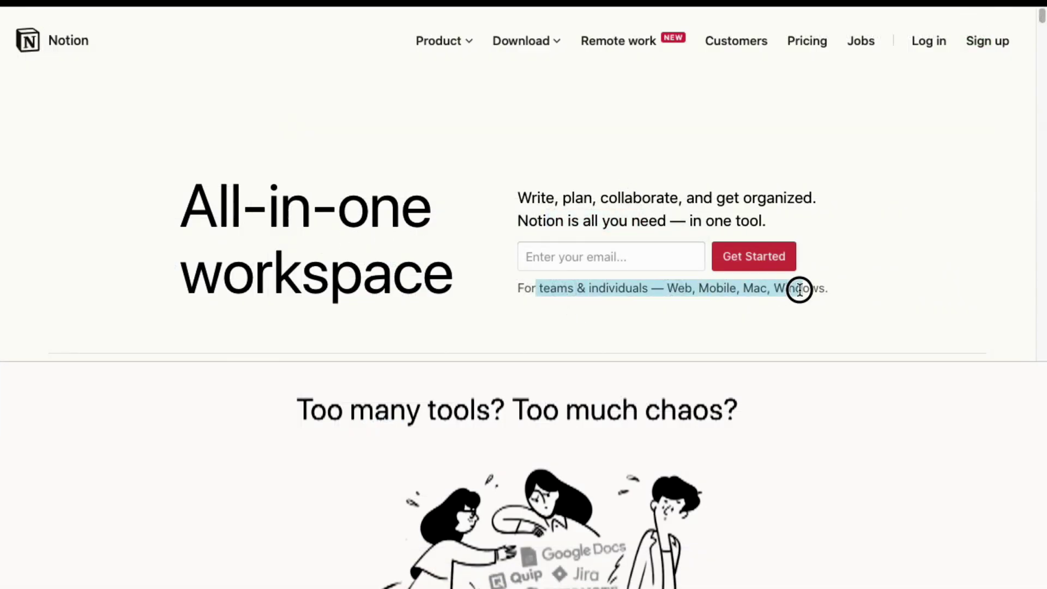
pyautogui.click(787, 314)
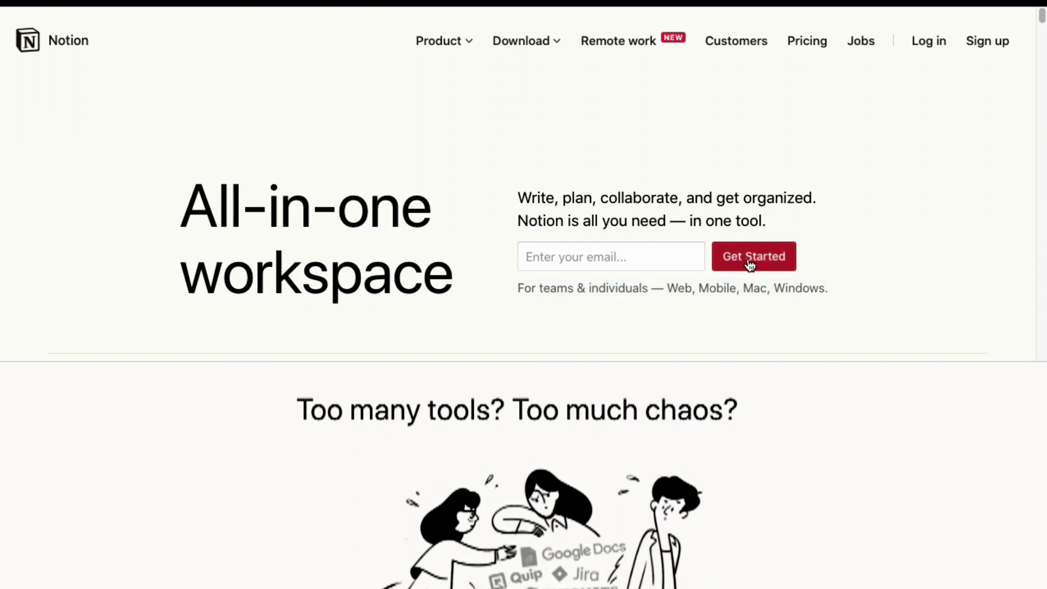
pyautogui.click(561, 257)
pyautogui.click(888, 234)
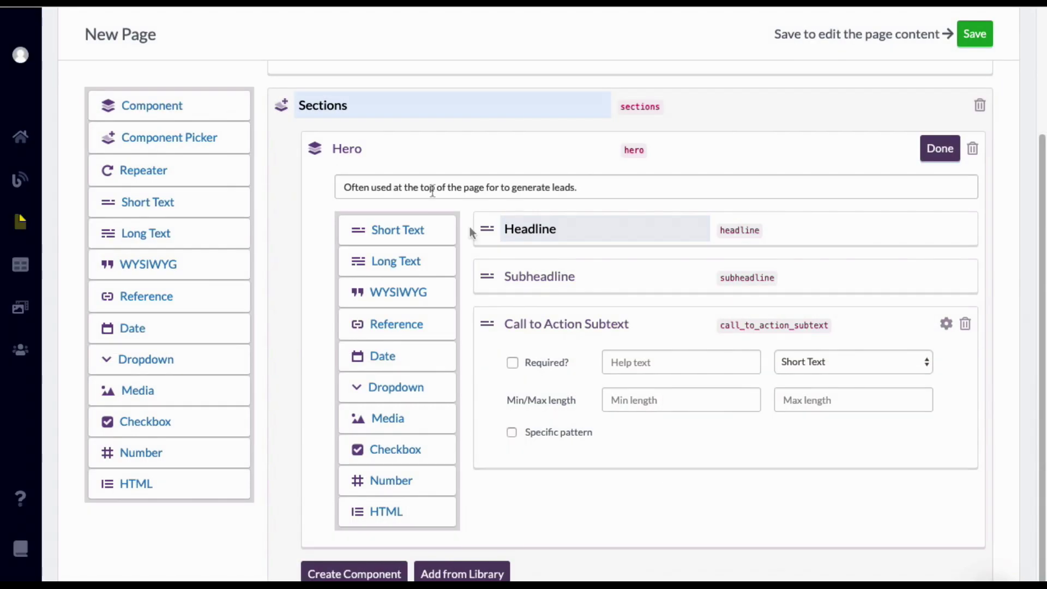
# Step: Finish the Hero component, leaving Headline, Subheadline and Call to Action Subtext under Sections
pyautogui.click(930, 154)
pyautogui.moveTo(919, 306)
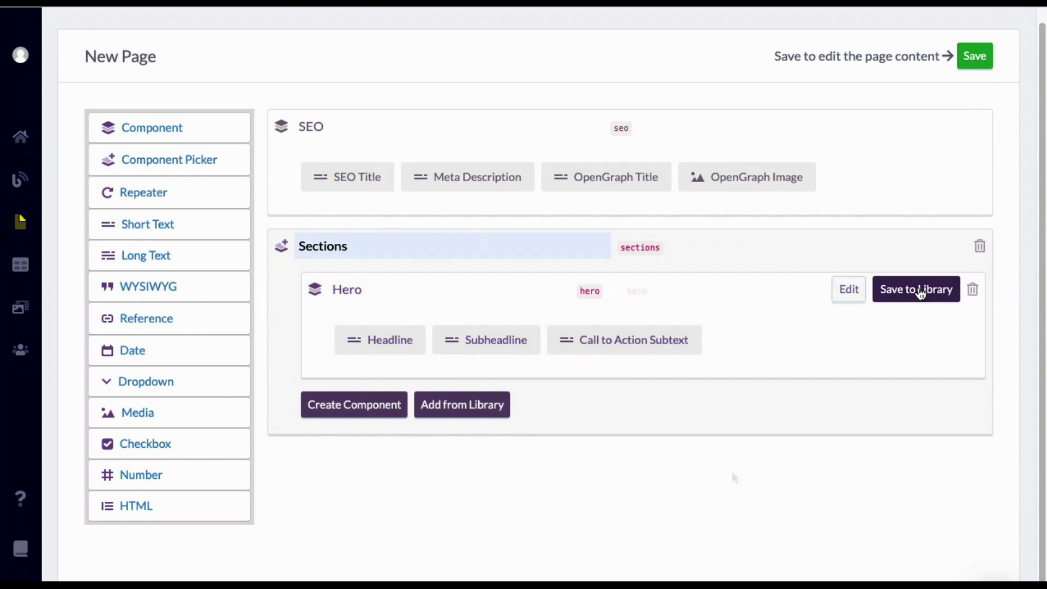
pyautogui.scroll(1, 557, 235)
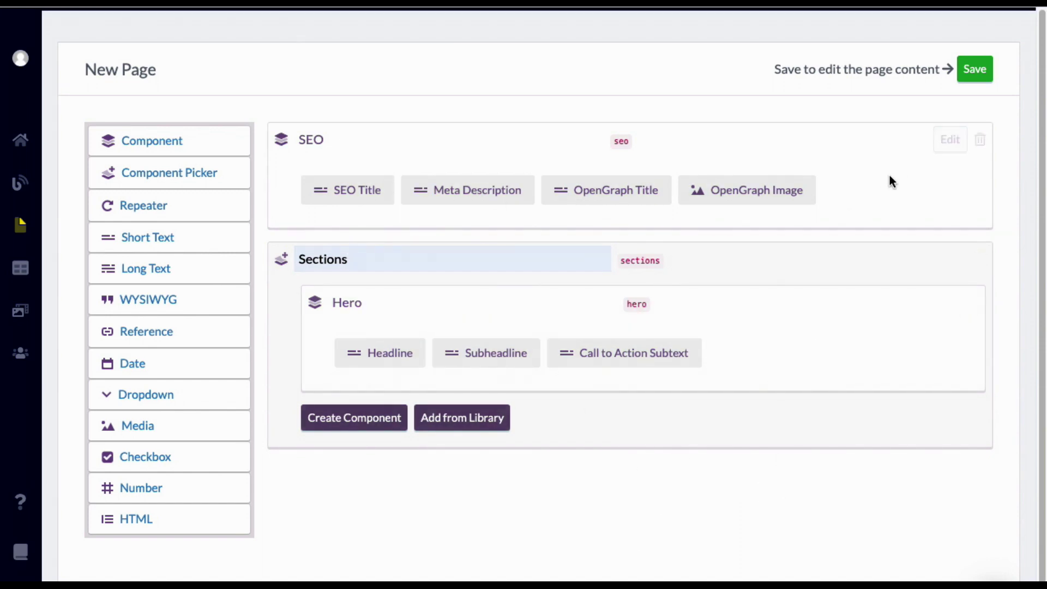
# Step: Save the page type and create a page titled 'Home Landing'
pyautogui.click(971, 76)
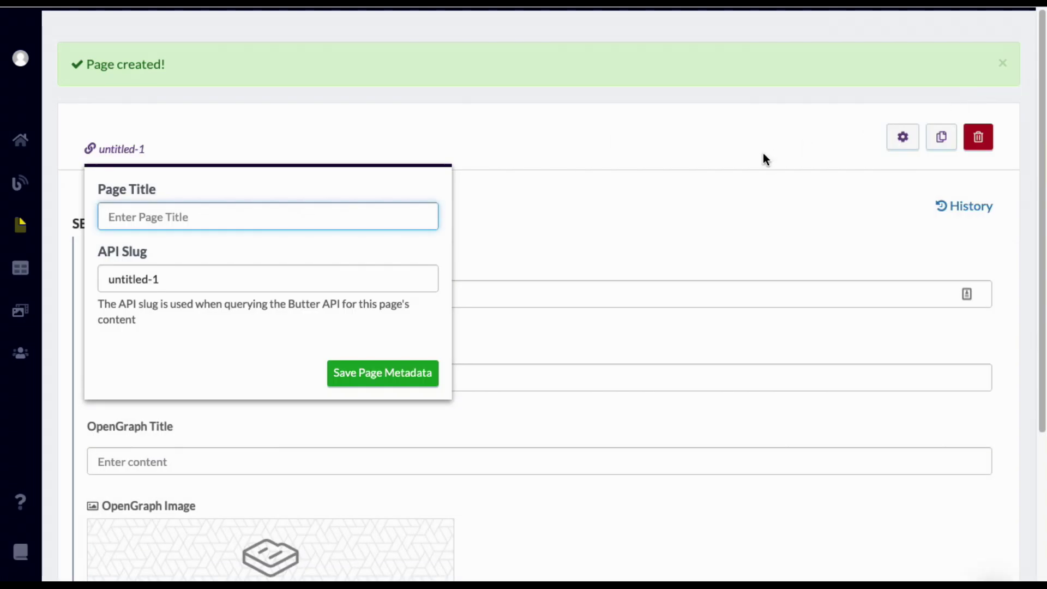
pyautogui.write('Home')
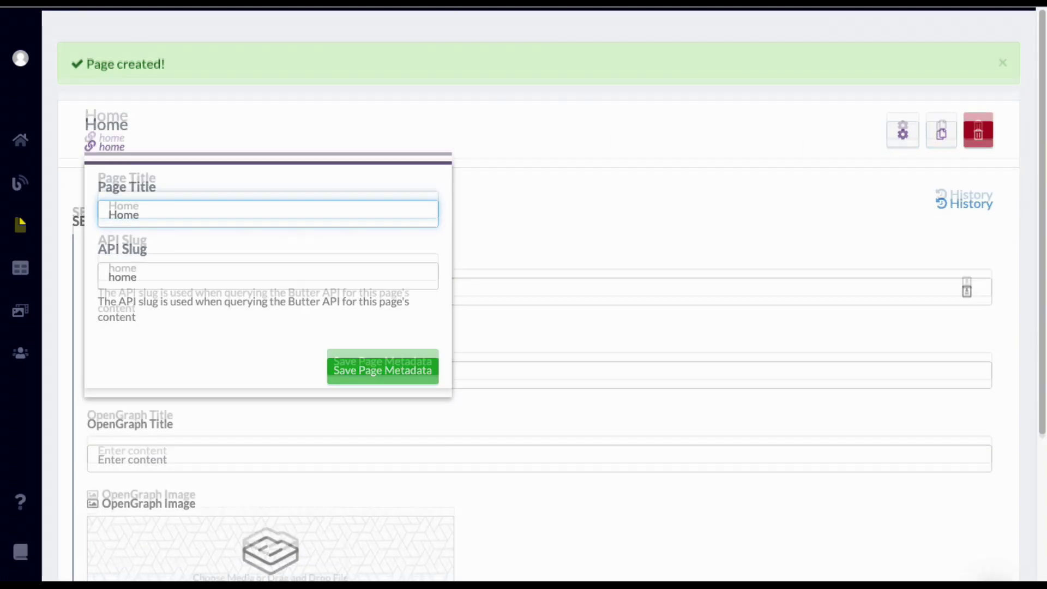
pyautogui.write(' Landing')
pyautogui.press('Return')
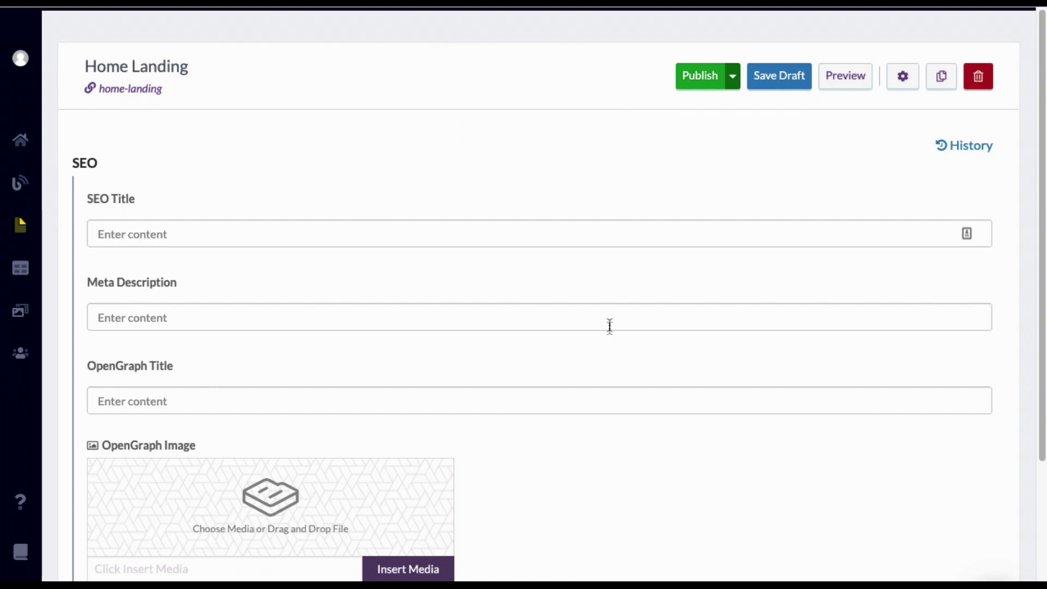
pyautogui.scroll(-3, 605, 345)
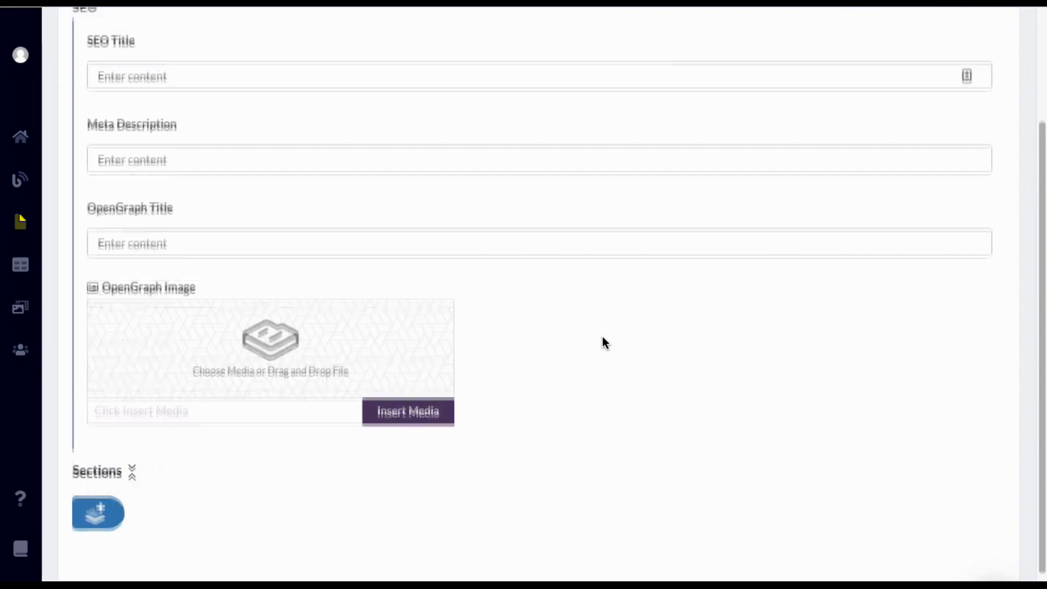
pyautogui.scroll(3, 603, 338)
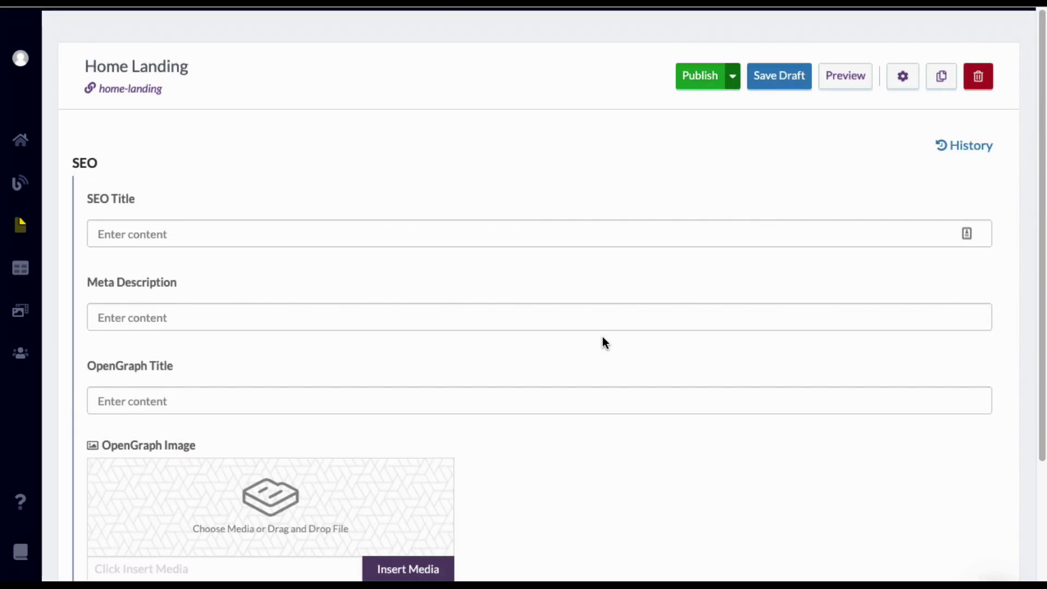
pyautogui.scroll(-2, 587, 339)
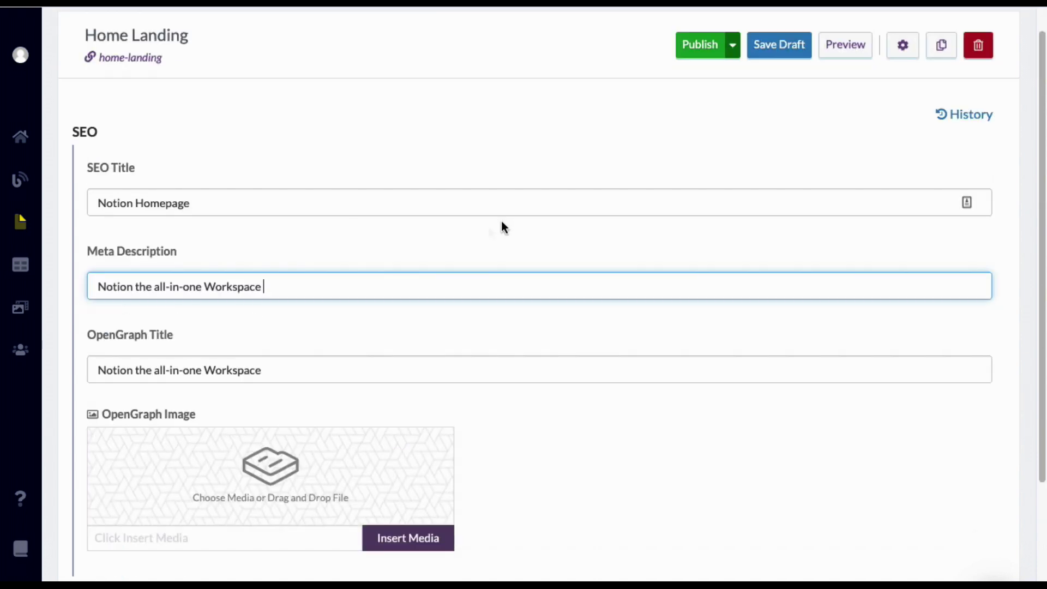
pyautogui.scroll(-2, 262, 224)
# Step: Upload the Notion logo from the demo images folder as the OpenGraph Image
pyautogui.moveTo(927, 545)
pyautogui.click(934, 514)
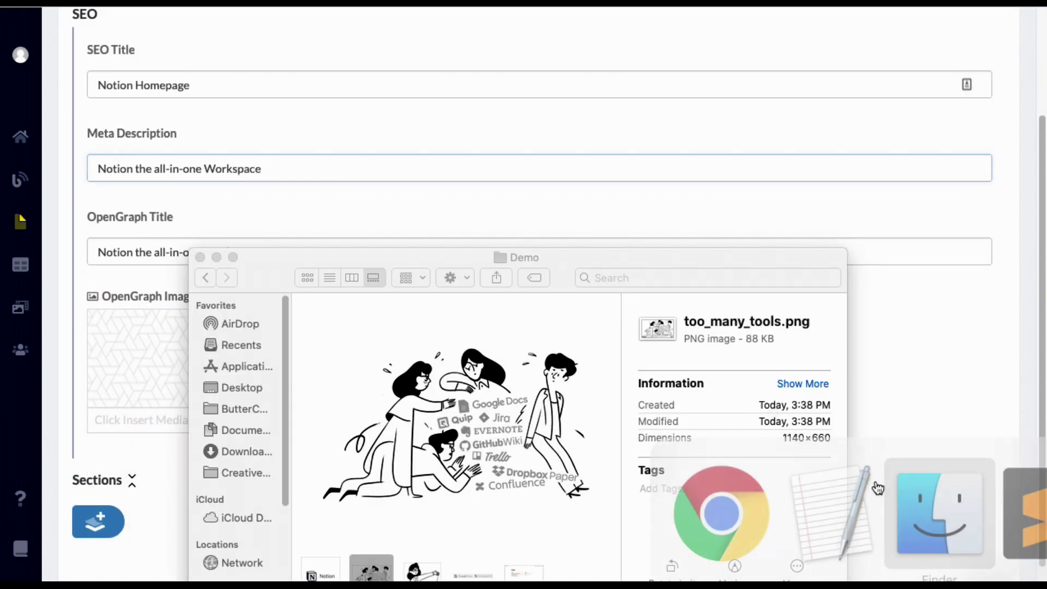
pyautogui.moveTo(368, 243); pyautogui.dragTo(686, 164)
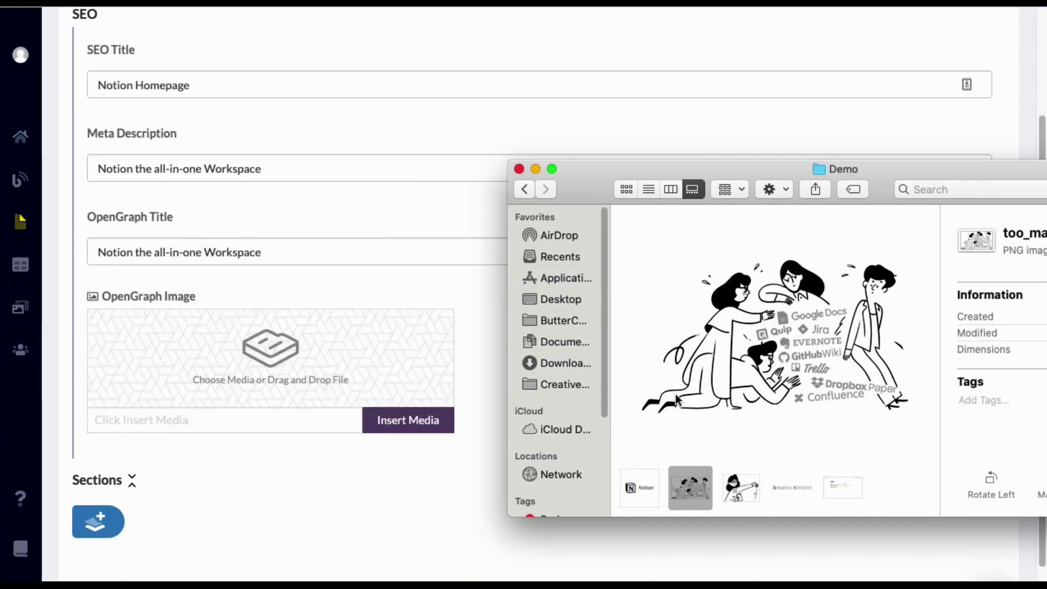
pyautogui.click(655, 496)
pyautogui.moveTo(774, 342); pyautogui.dragTo(369, 358)
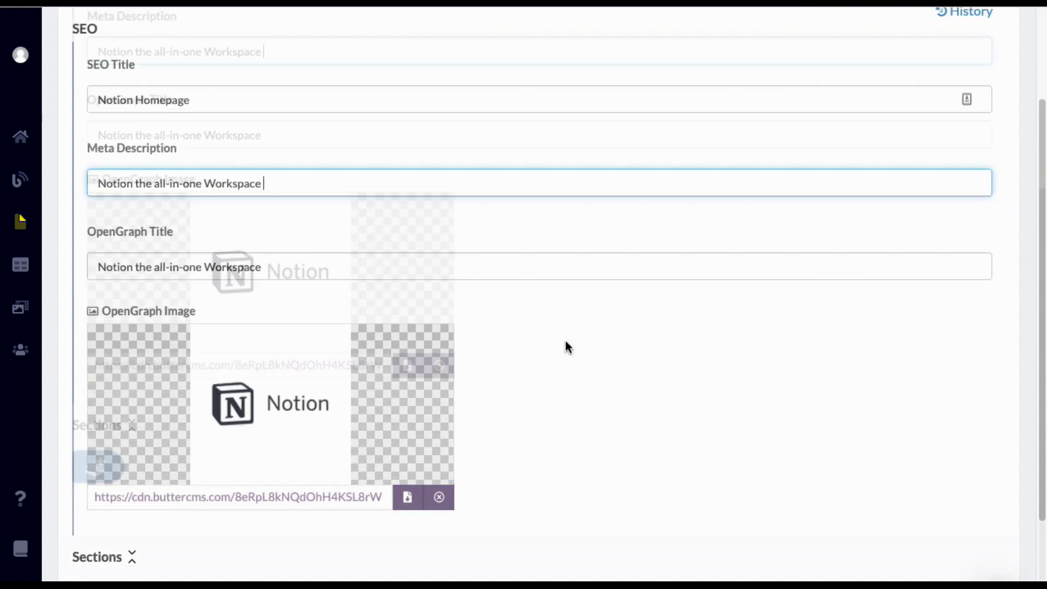
pyautogui.scroll(-3, 564, 338)
pyautogui.click(128, 442)
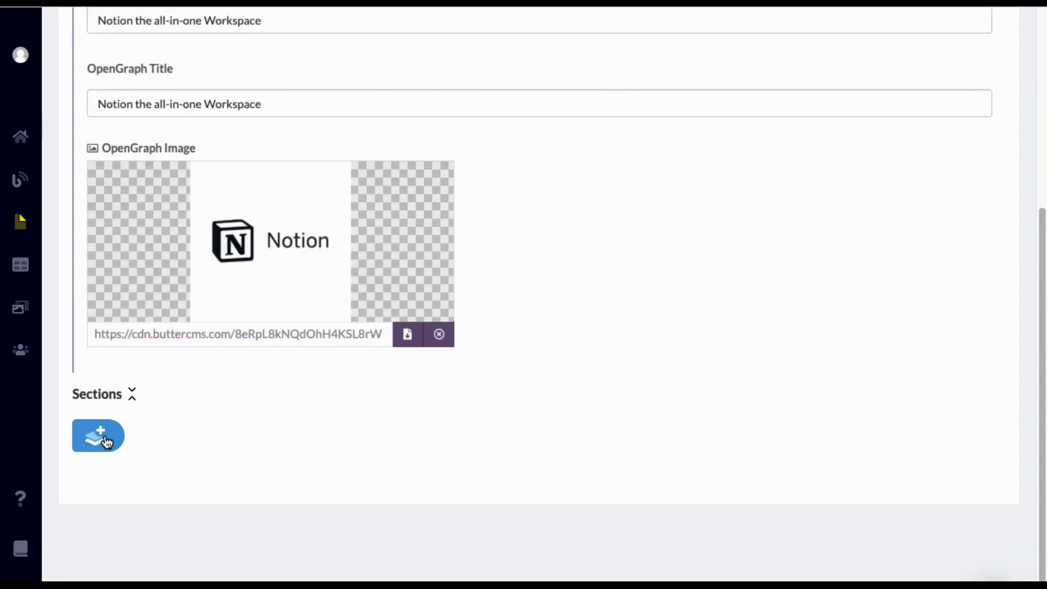
# Step: Add a Hero section with headline 'All-in-one workspace', Notion's subheadline and 'For teams & individuals' subtext
pyautogui.click(106, 443)
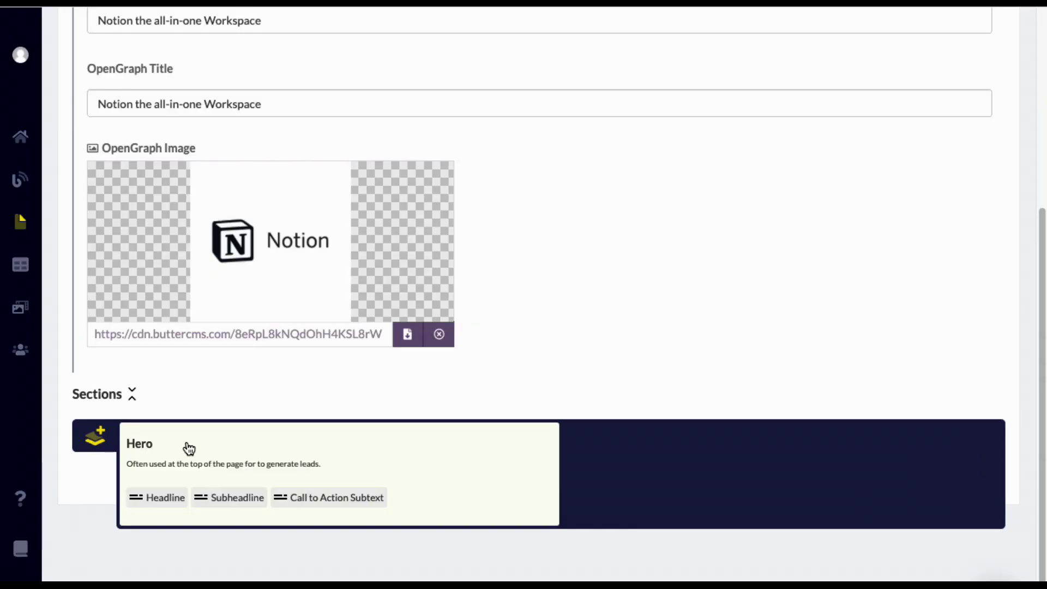
pyautogui.click(250, 347)
pyautogui.scroll(-3, 289, 409)
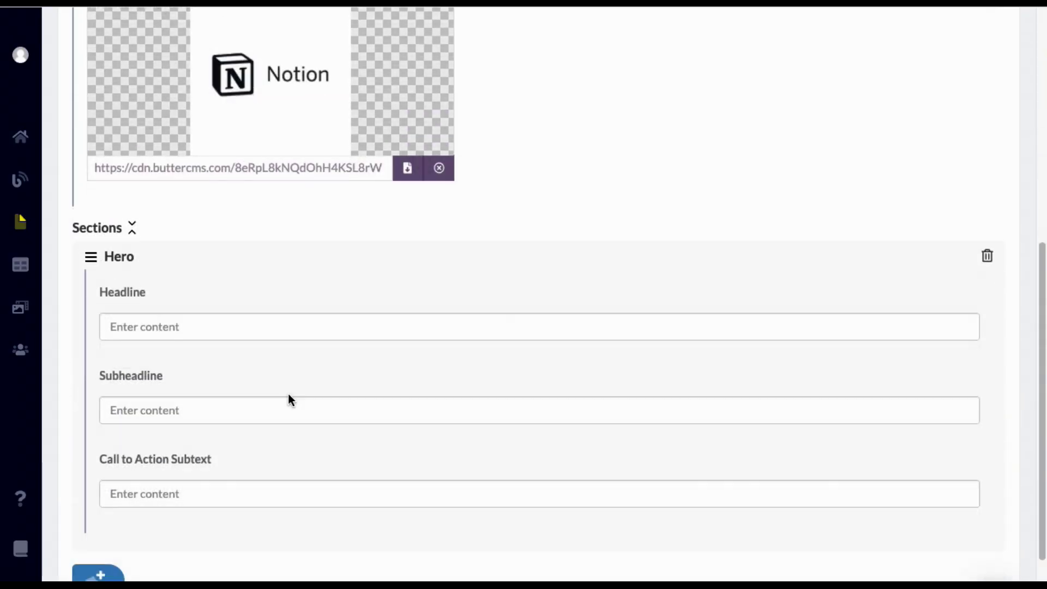
pyautogui.click(335, 322)
pyautogui.write('All-in-one workspace')
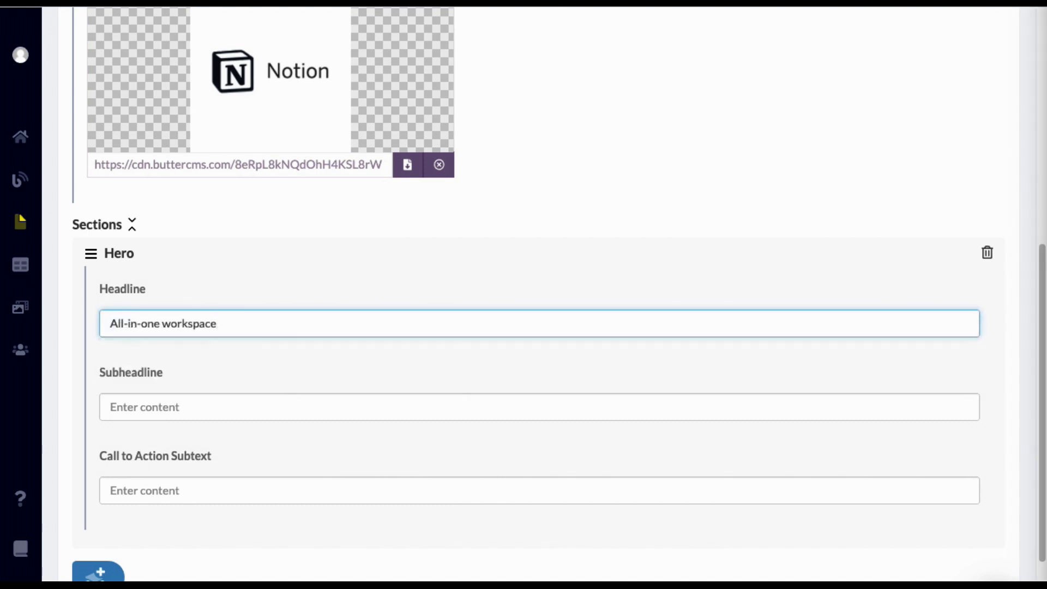
pyautogui.click(298, 407)
pyautogui.write('Write, plan, collaborate, and get organized. Notion is all you need — in one tool.')
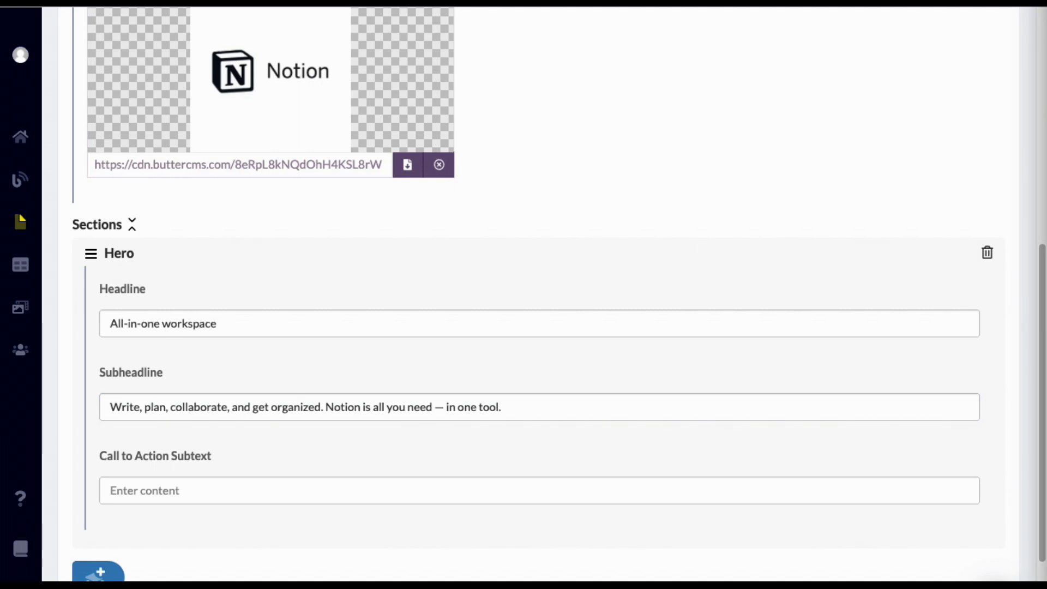
pyautogui.click(314, 493)
pyautogui.write('For teams & individuals — Web, Mobile, Mac, Windows.')
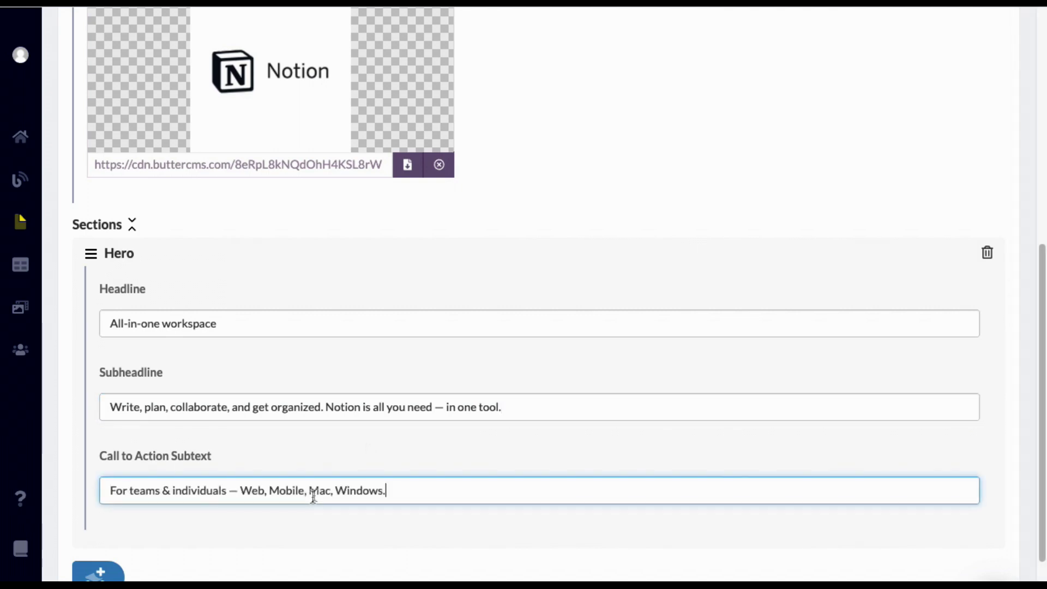
pyautogui.scroll(8, 597, 496)
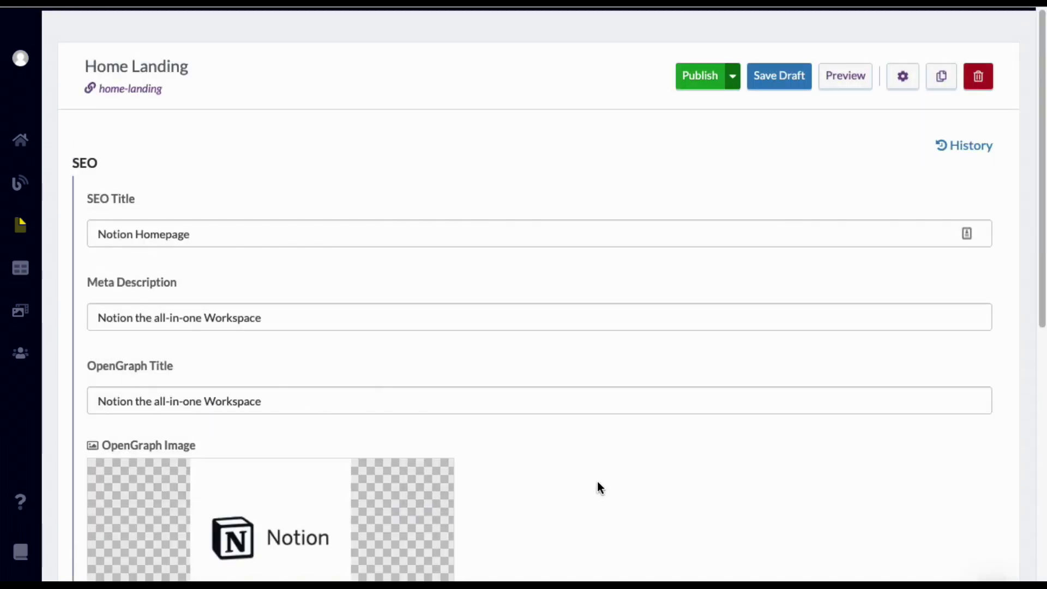
# Step: Publish the Home Landing page and bring up Notion's homepage for comparison
pyautogui.click(702, 87)
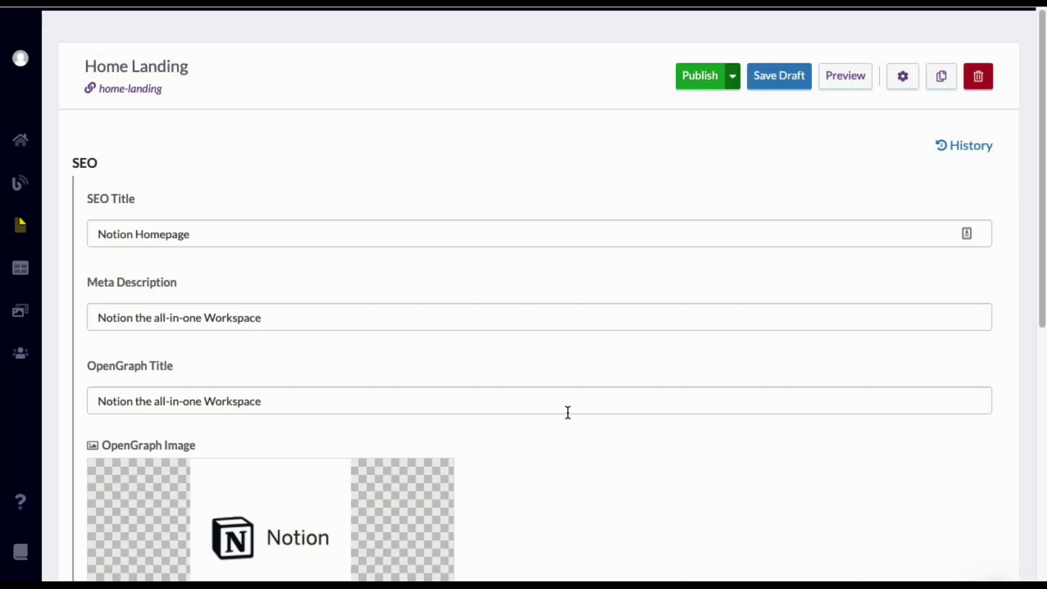
pyautogui.scroll(-10, 567, 412)
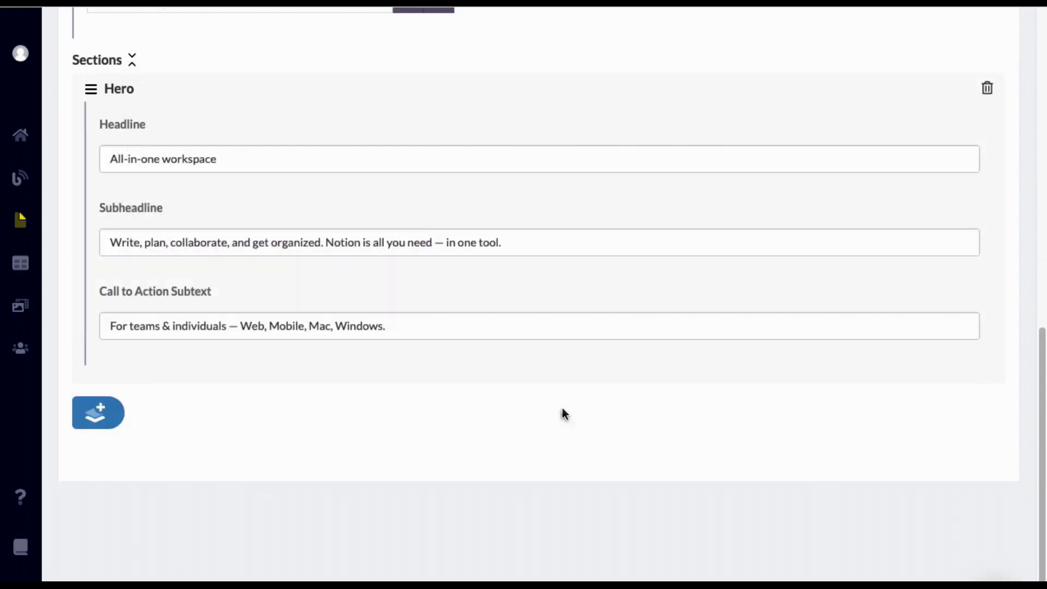
# Step: Open the Home Landing page type's configuration from the settings menu
pyautogui.moveTo(491, 432)
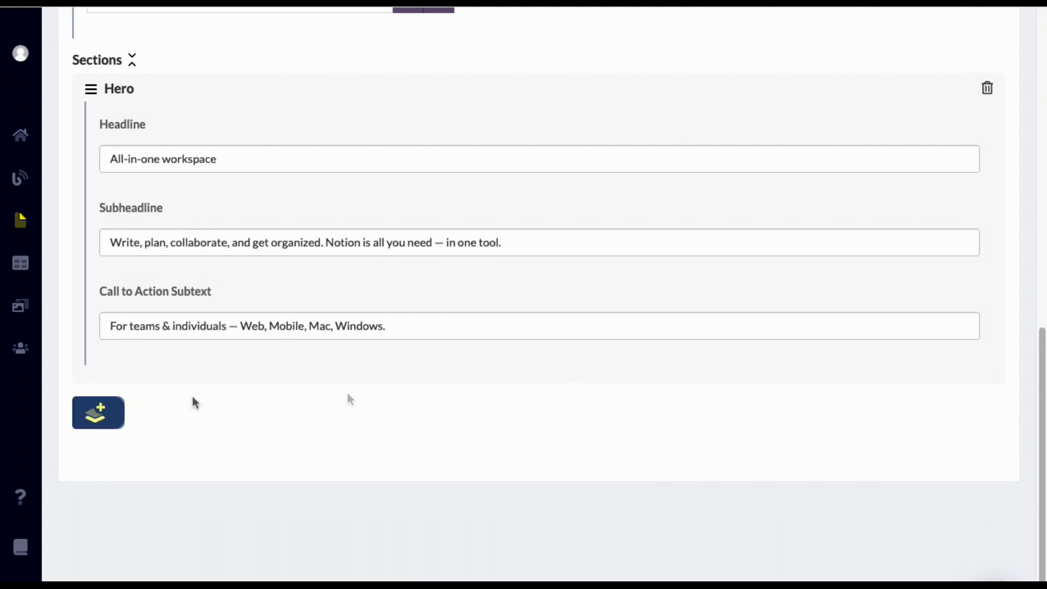
pyautogui.scroll(15, 477, 436)
pyautogui.click(907, 86)
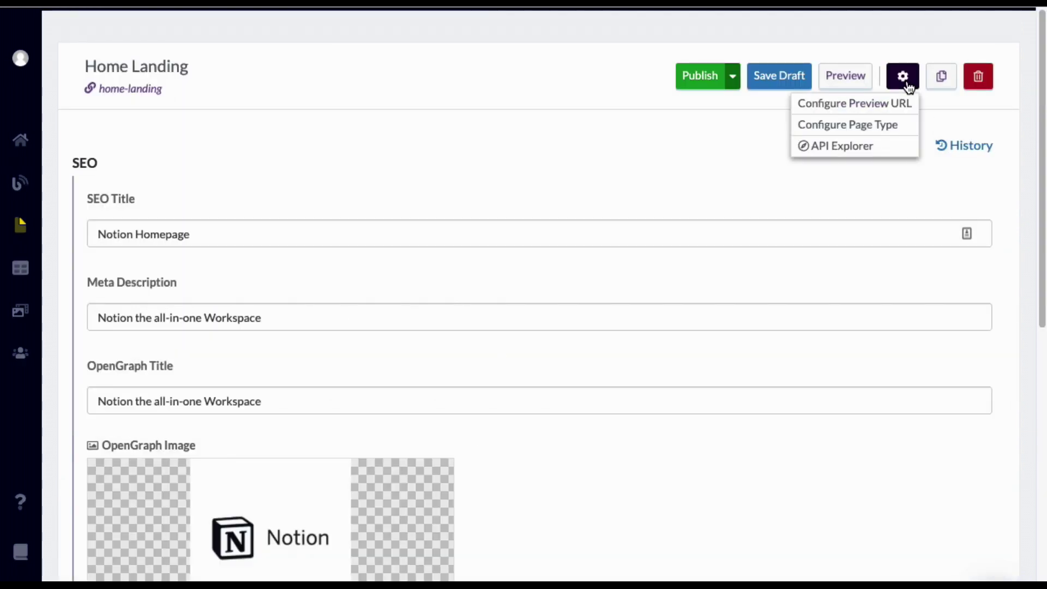
pyautogui.click(889, 125)
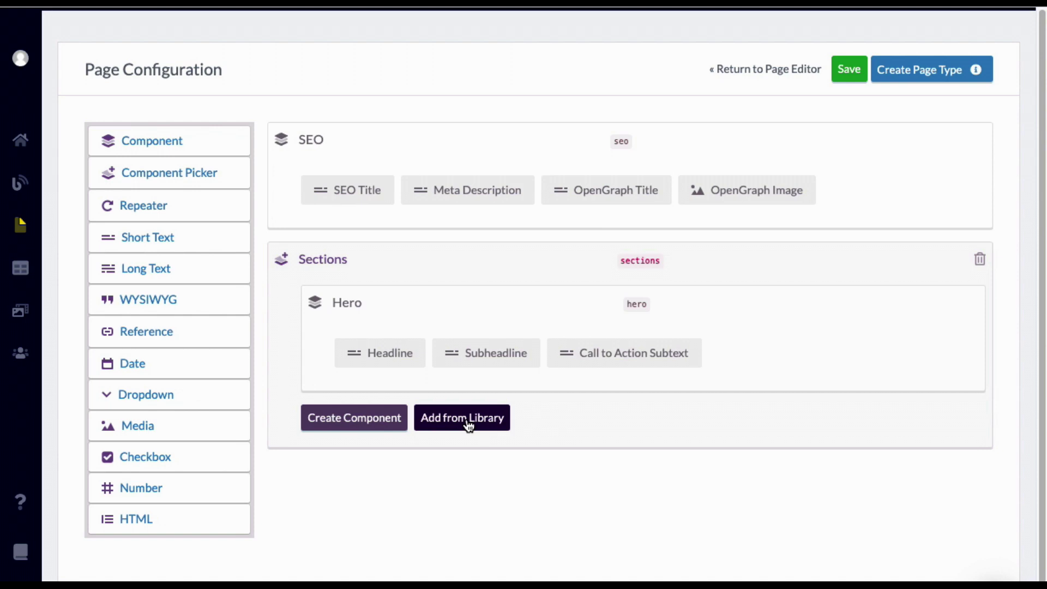
# Step: Add the library's Call Out w Image and Call Out Text components to Sections
pyautogui.click(479, 415)
pyautogui.scroll(-1, 706, 371)
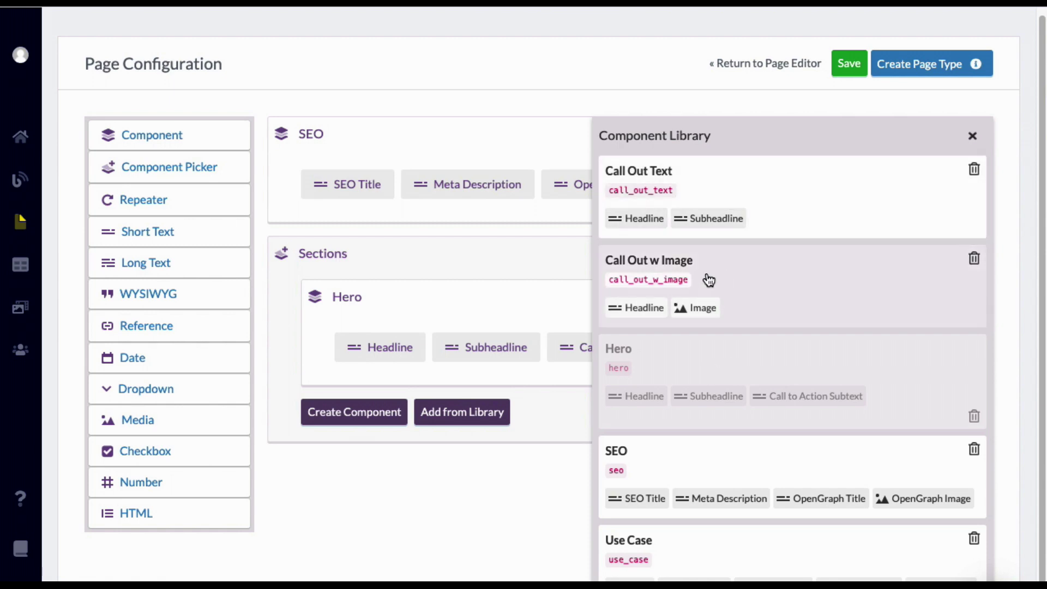
pyautogui.click(708, 280)
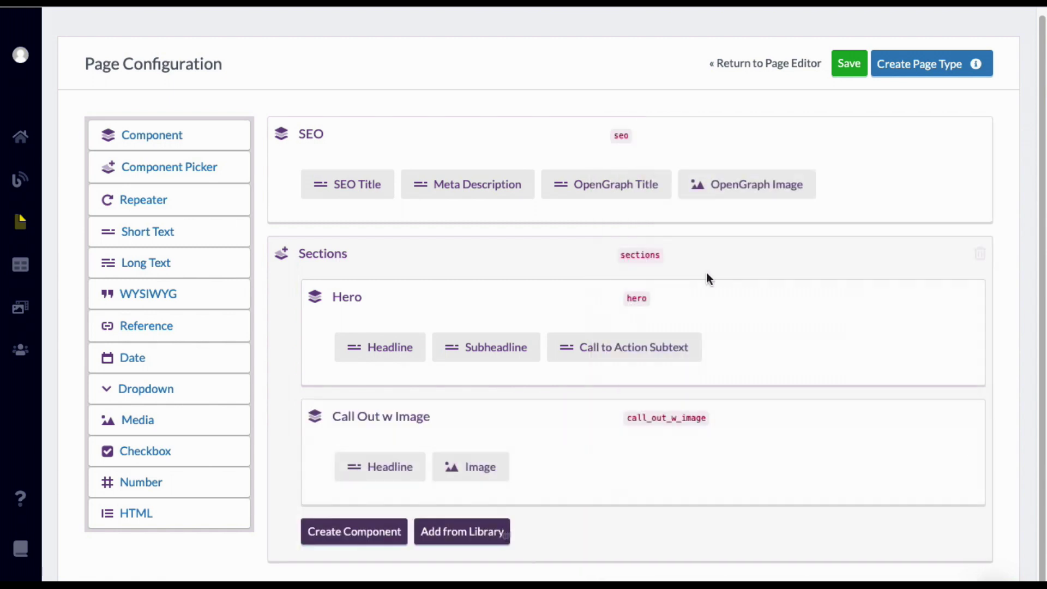
pyautogui.click(496, 530)
pyautogui.click(713, 180)
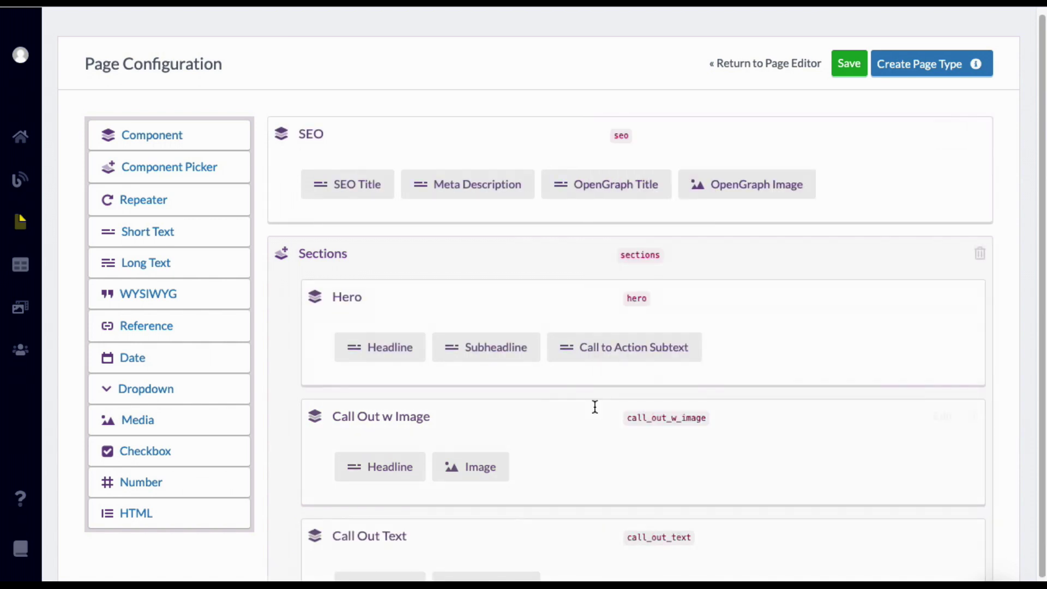
# Step: Add the Use Case component to Sections and save the page type configuration
pyautogui.scroll(-2, 586, 420)
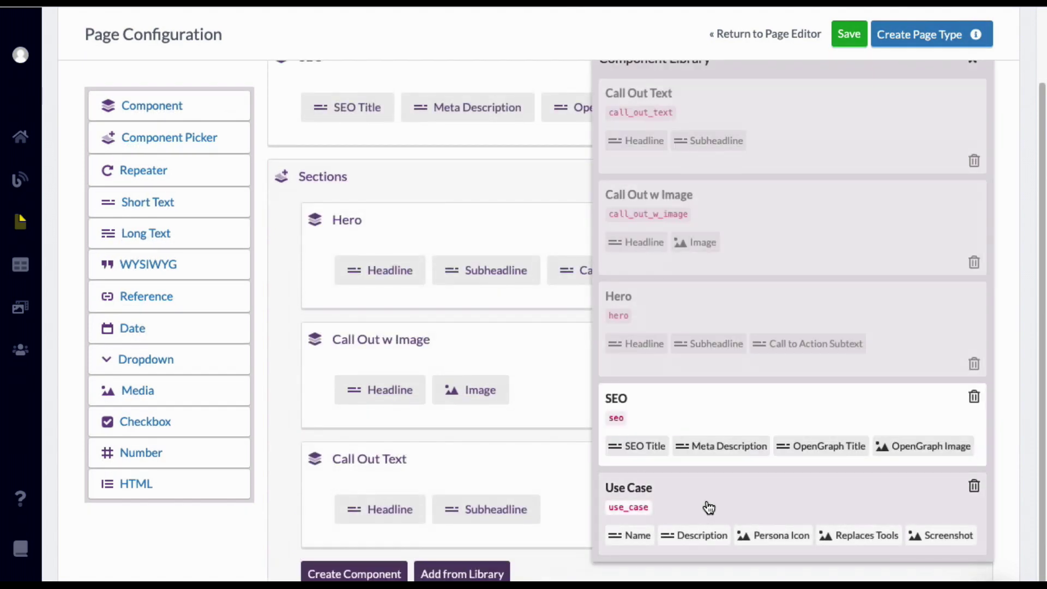
pyautogui.click(707, 505)
pyautogui.scroll(-2, 665, 449)
pyautogui.scroll(3, 644, 321)
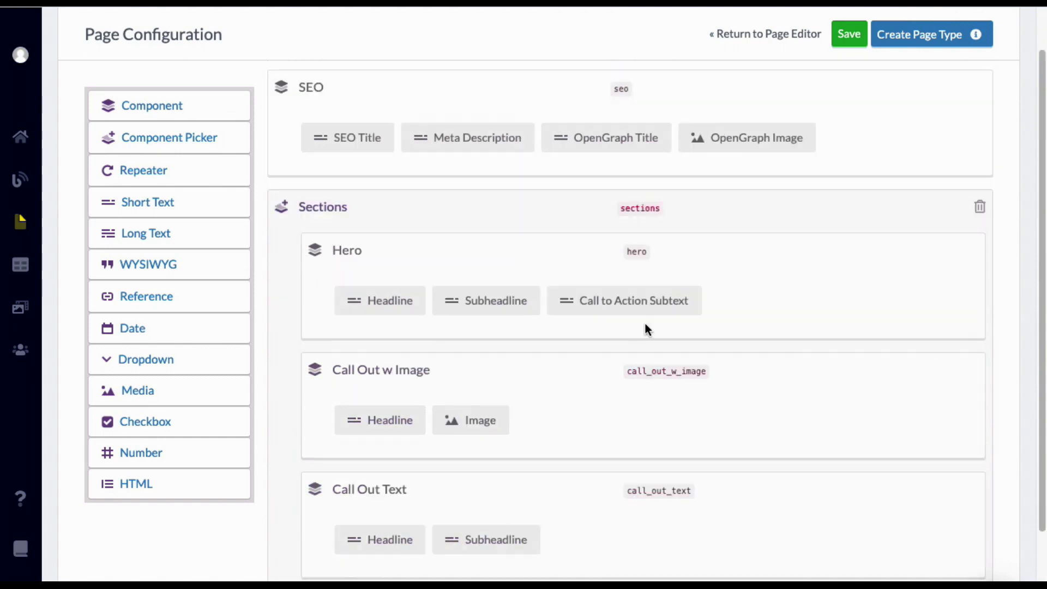
pyautogui.scroll(-3, 643, 320)
pyautogui.scroll(4, 645, 325)
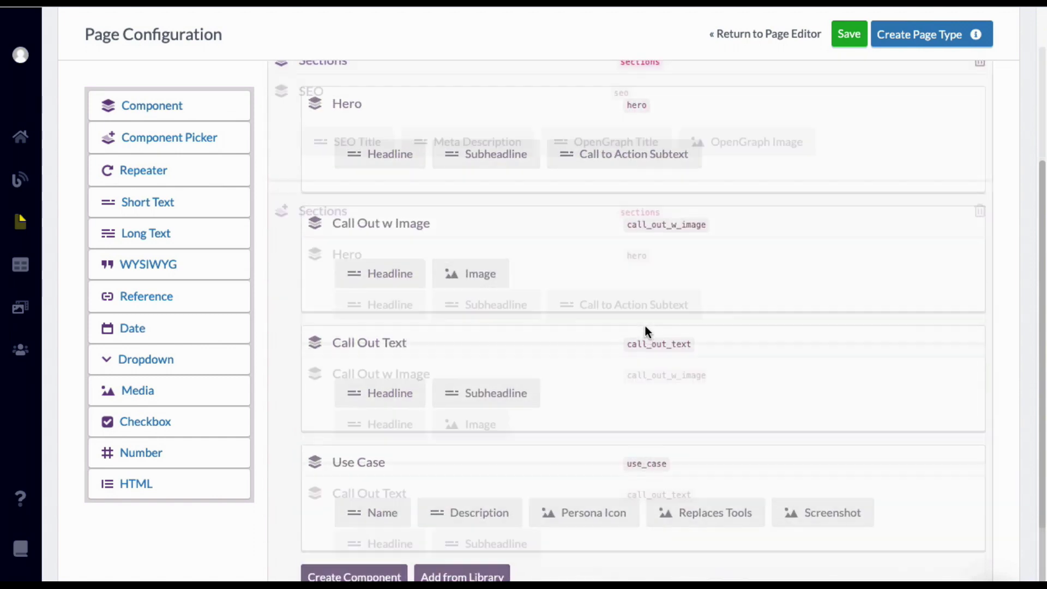
pyautogui.scroll(-1, 645, 326)
pyautogui.scroll(1, 647, 326)
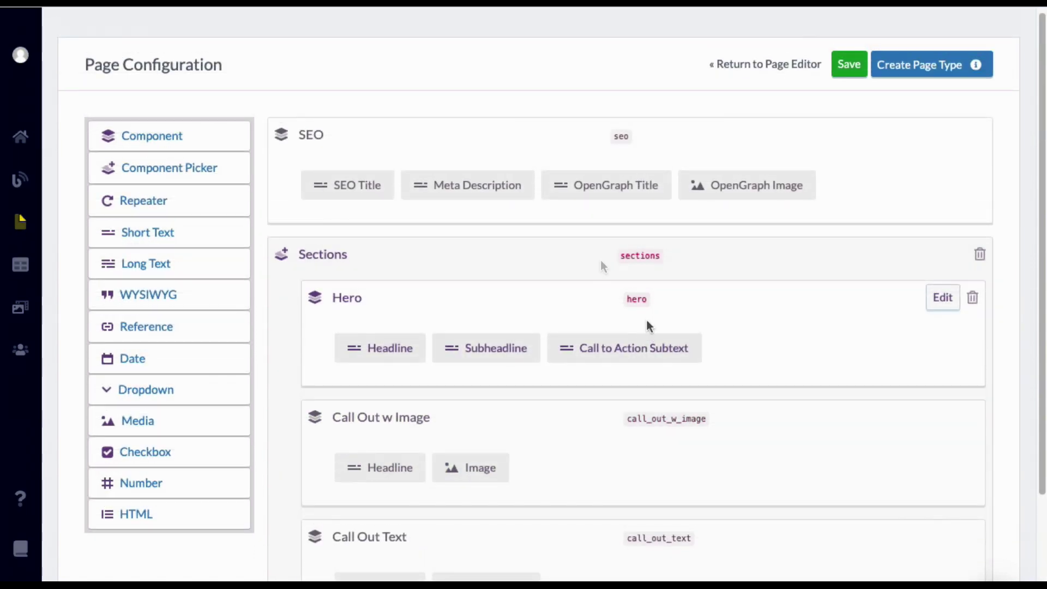
pyautogui.click(852, 66)
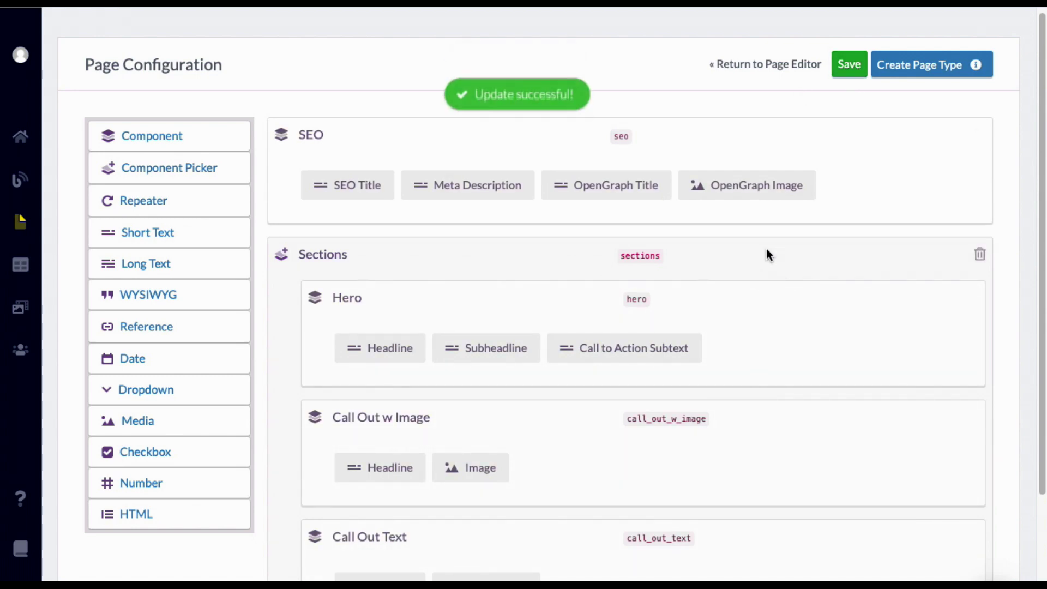
# Step: Return to the page editor and review Notion's homepage sections, from the hero down to Knowledge Base
pyautogui.click(774, 76)
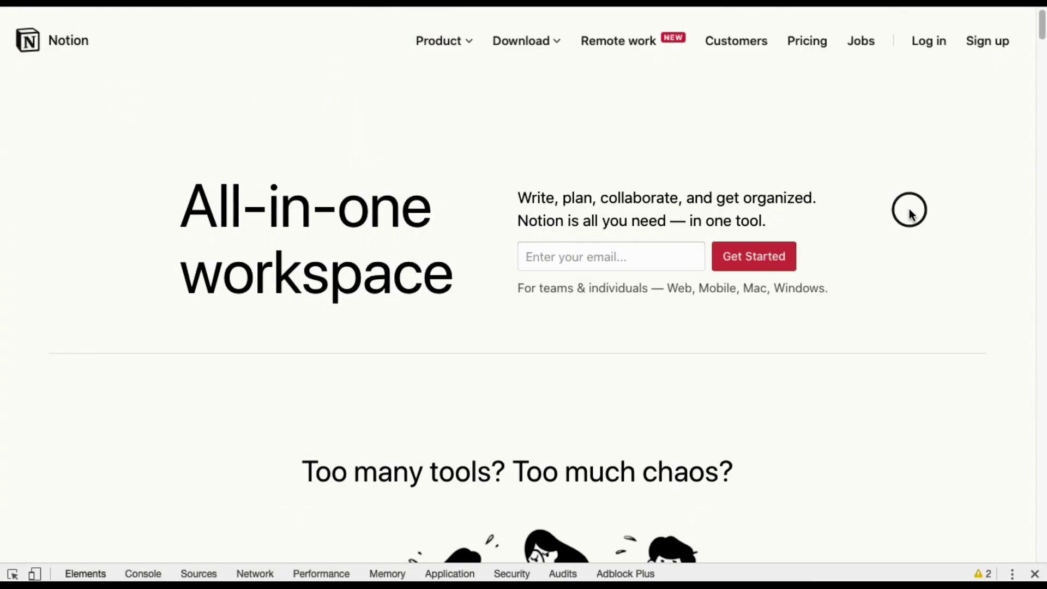
pyautogui.scroll(-5, 908, 213)
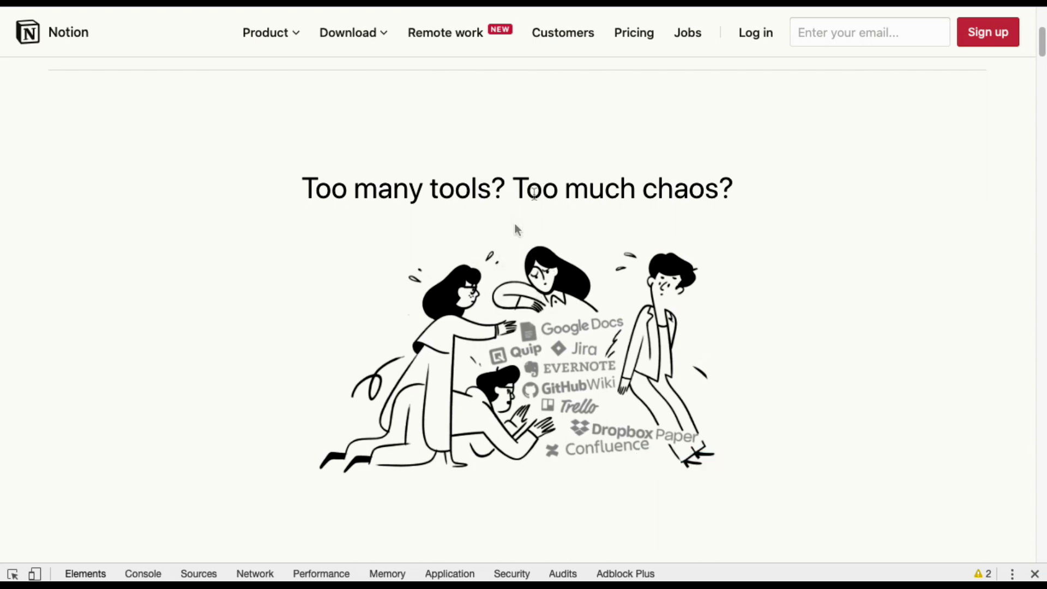
pyautogui.scroll(-6, 548, 309)
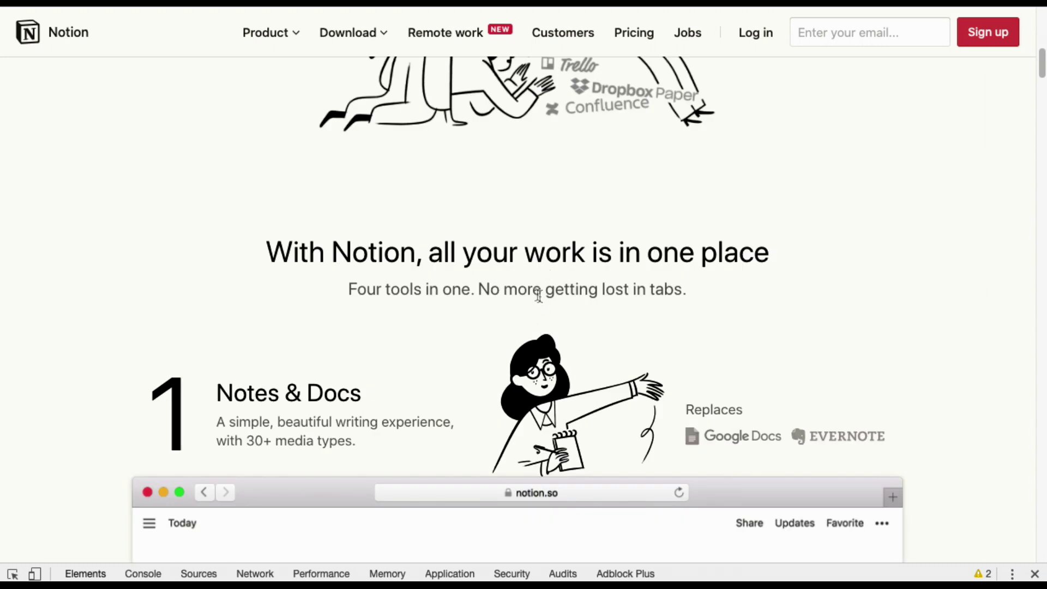
pyautogui.scroll(-6, 540, 297)
pyautogui.scroll(1, 523, 297)
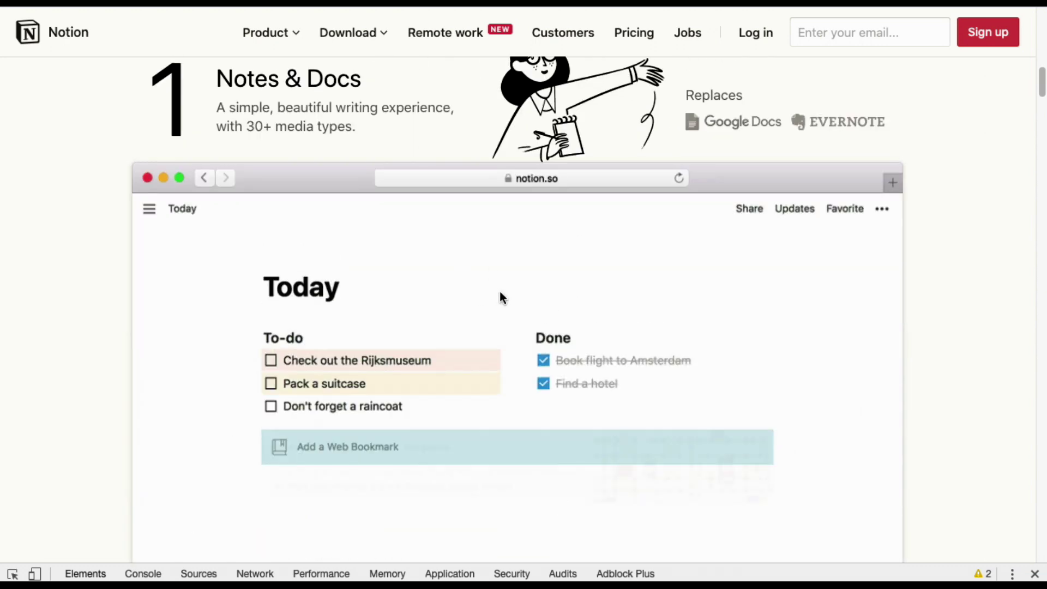
pyautogui.scroll(-10, 505, 278)
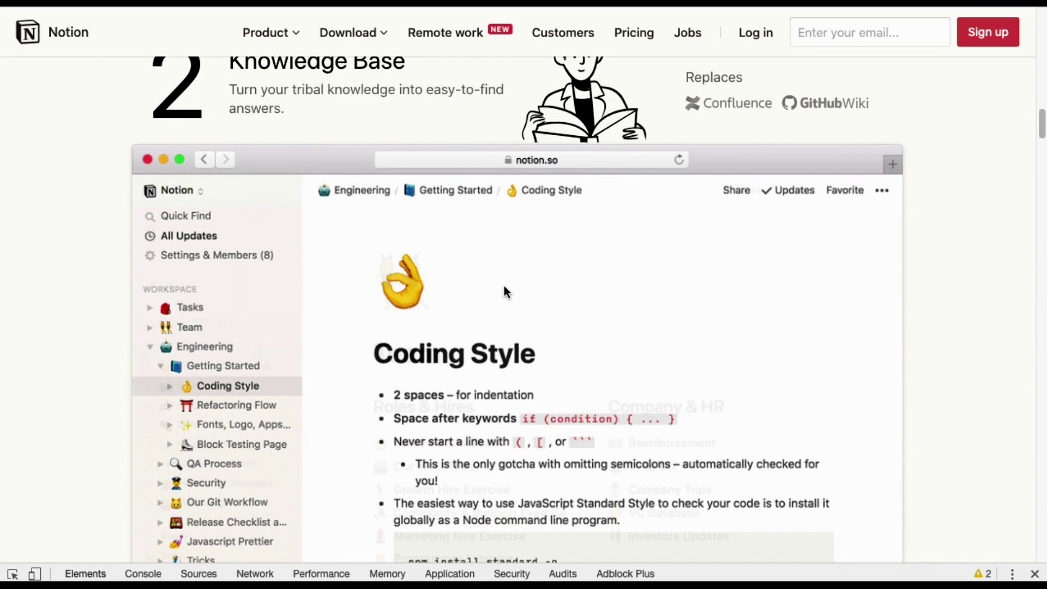
pyautogui.scroll(13, 504, 279)
pyautogui.scroll(6, 505, 277)
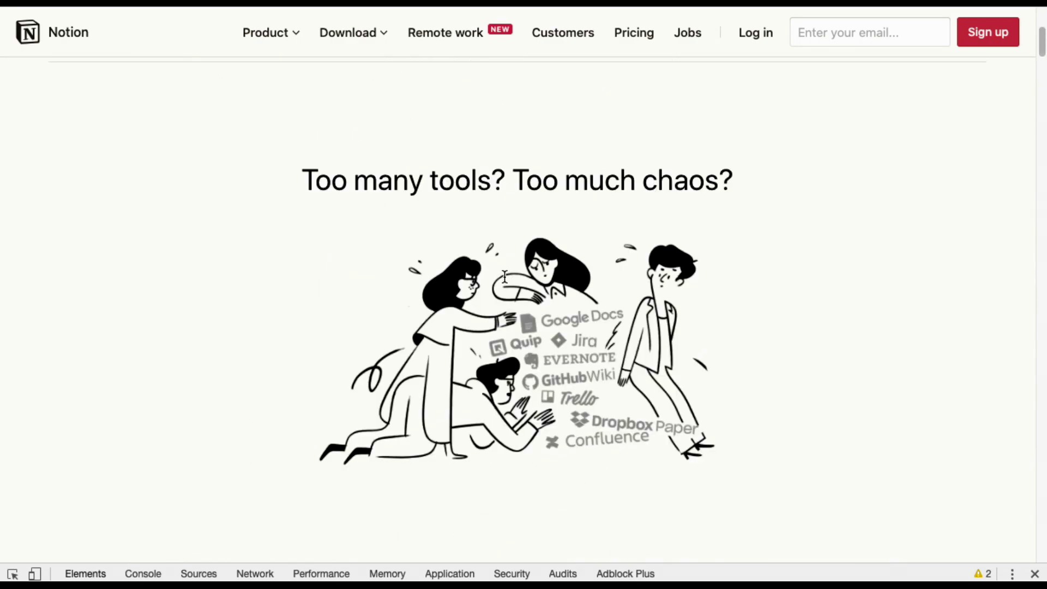
pyautogui.scroll(5, 504, 275)
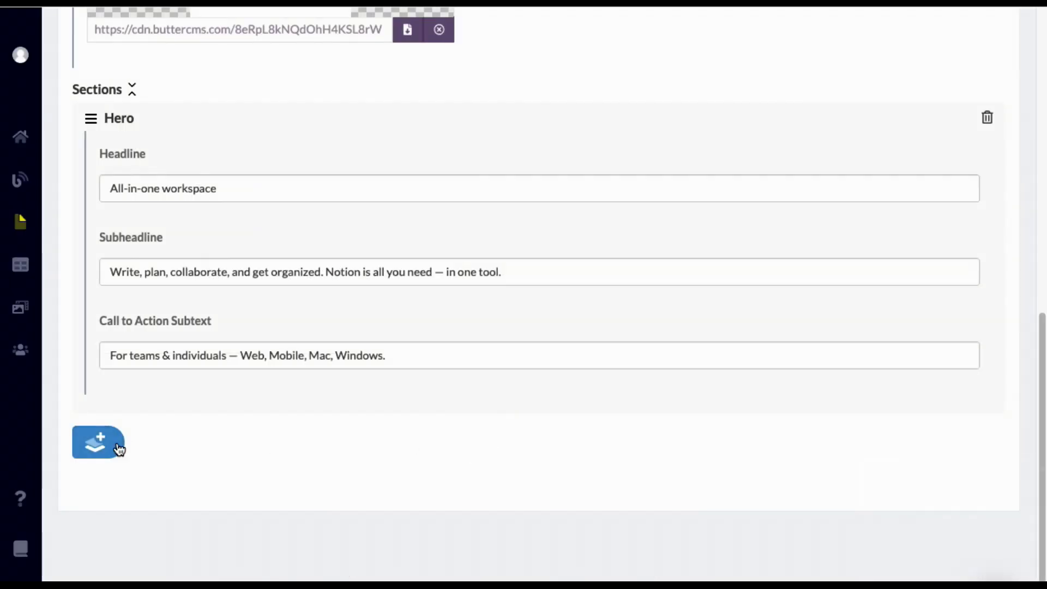
# Step: Add a Call Out w Image section with the pasted chaos headline and the chaos illustration
pyautogui.click(116, 443)
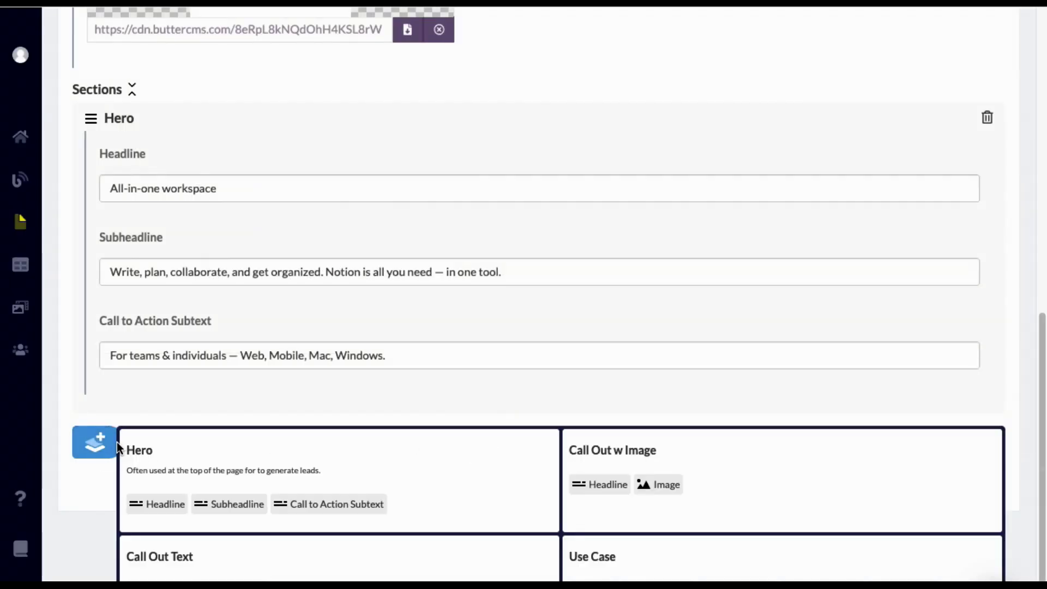
pyautogui.scroll(-1, 241, 382)
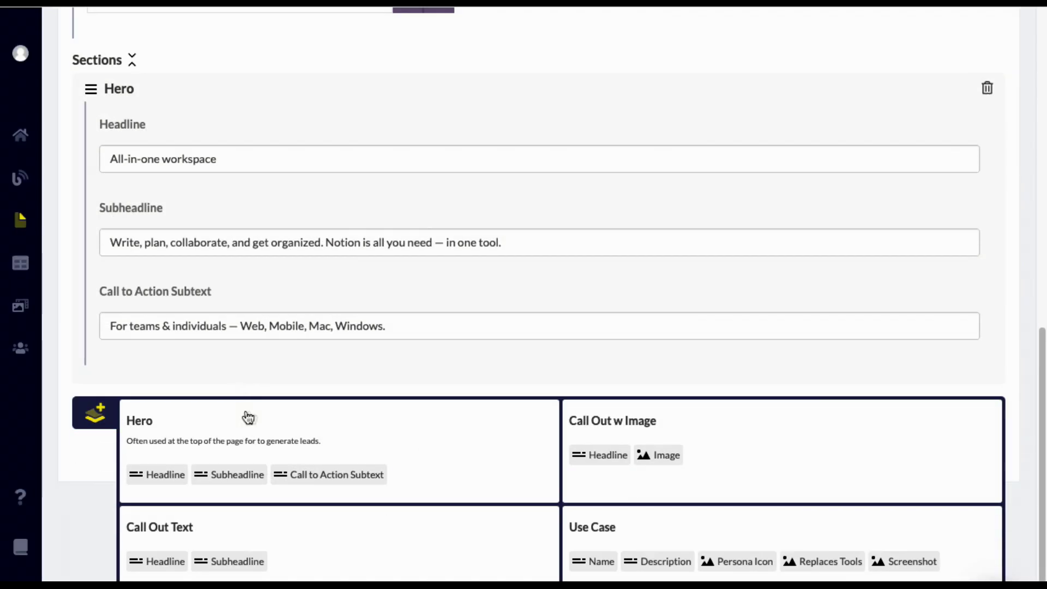
pyautogui.click(687, 447)
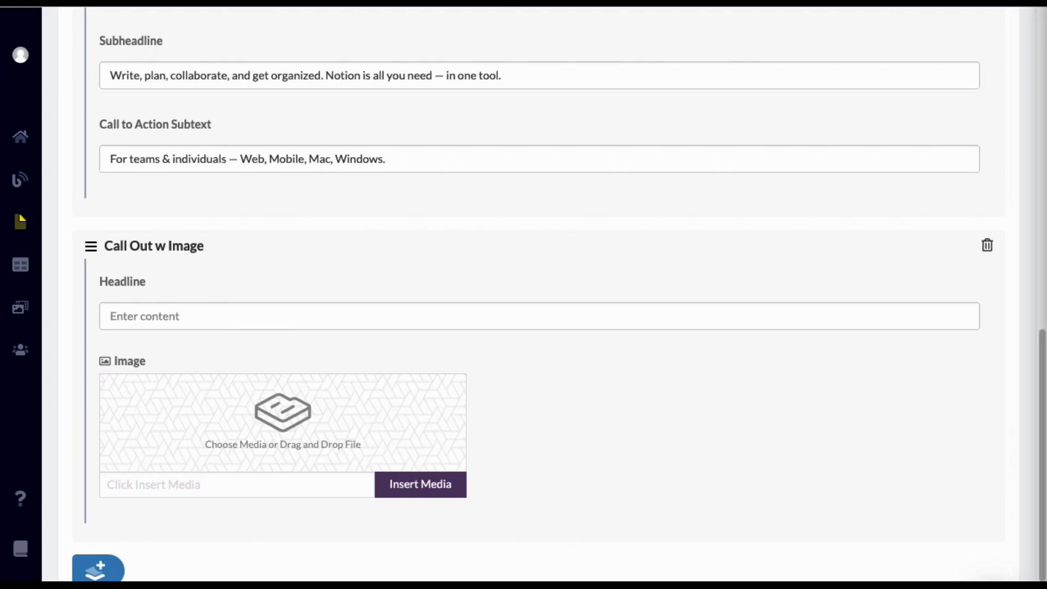
pyautogui.click(226, 316)
pyautogui.write('Too many tools? Too much chaos?')
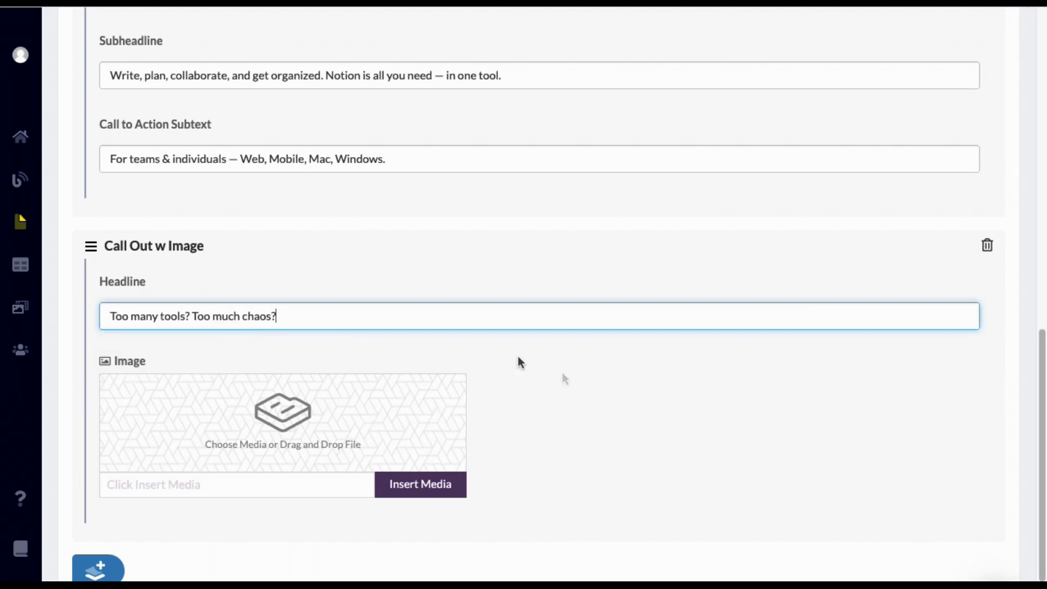
pyautogui.scroll(-1, 600, 419)
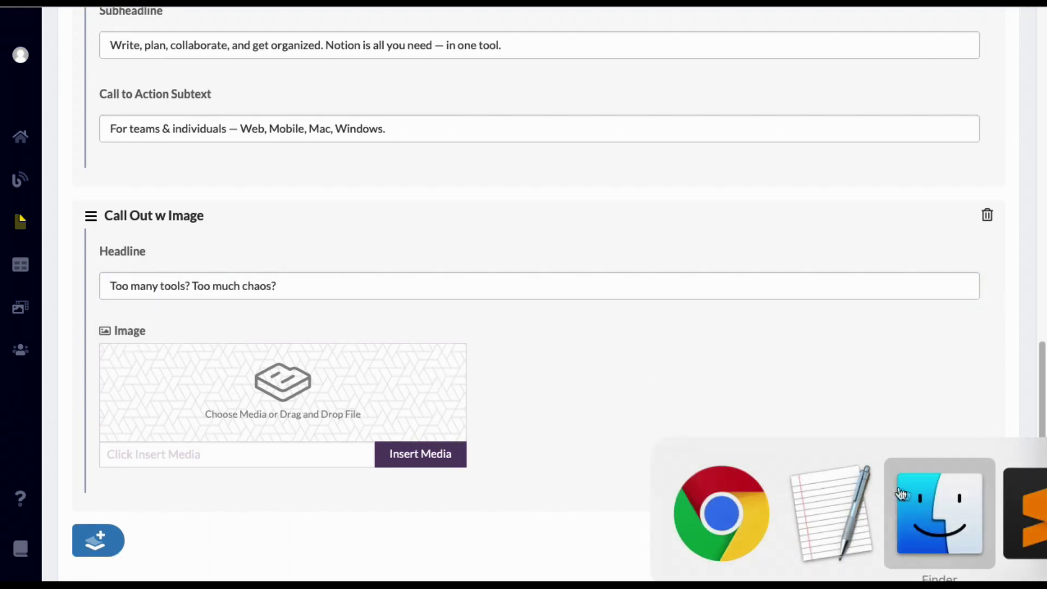
pyautogui.click(937, 514)
pyautogui.click(708, 494)
pyautogui.moveTo(708, 494); pyautogui.dragTo(331, 422)
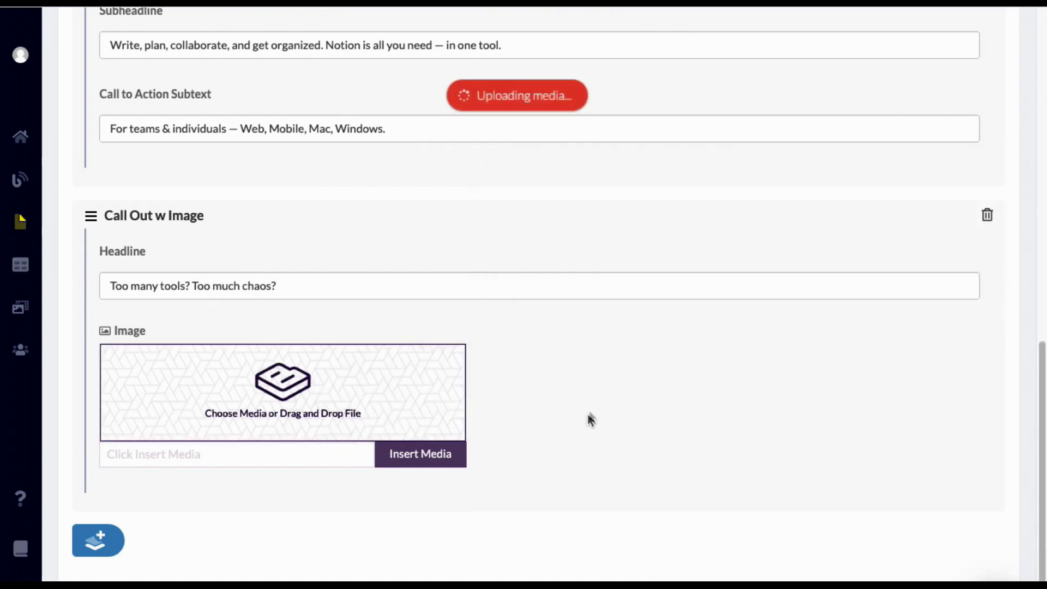
# Step: Add a Call Out Text section with the pasted headline and subheadline
pyautogui.scroll(-1, 471, 426)
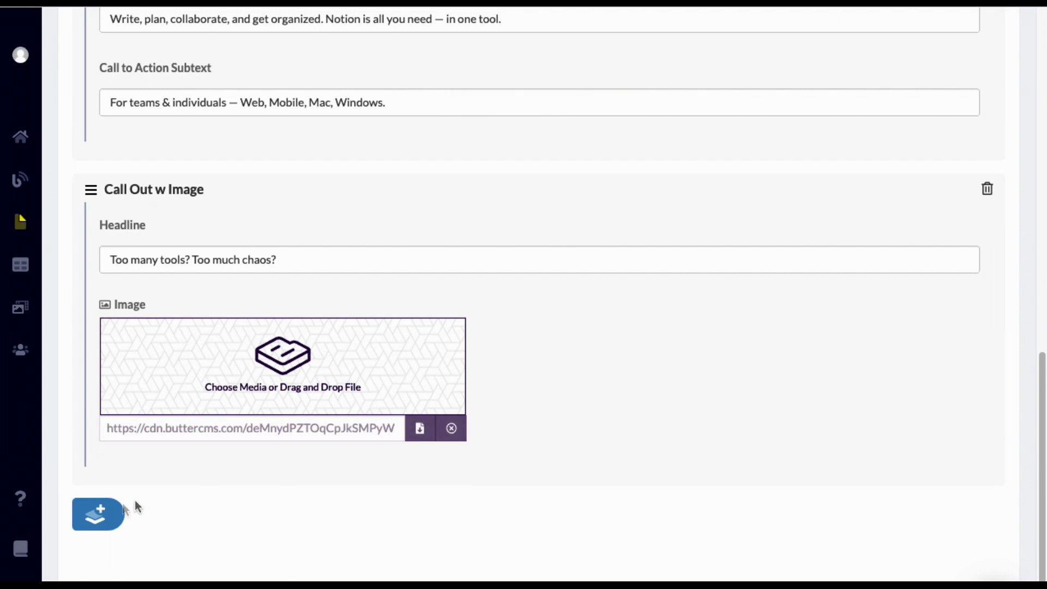
pyautogui.scroll(-3, 119, 490)
pyautogui.click(207, 538)
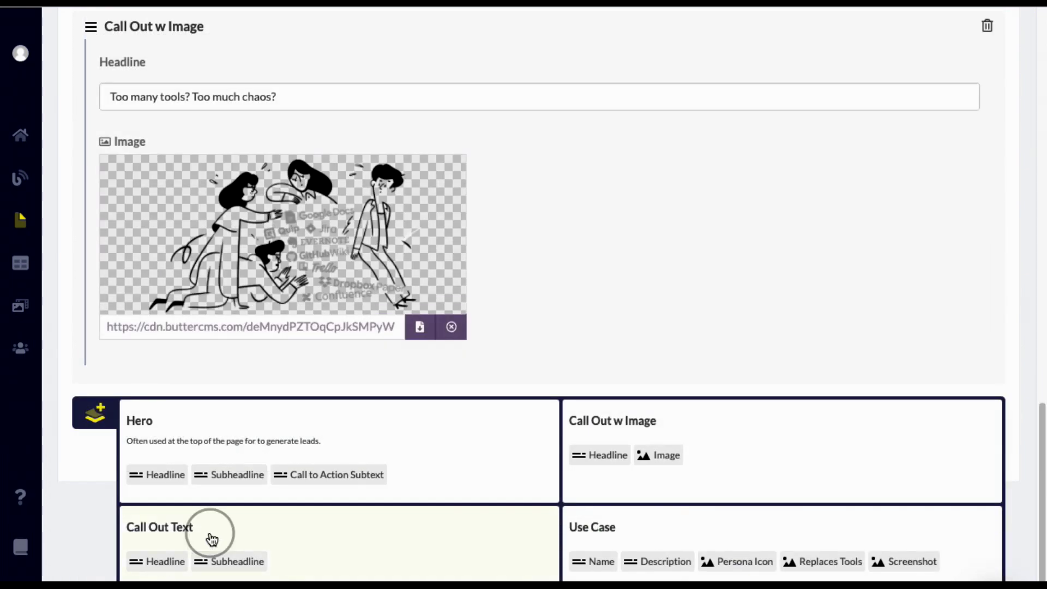
pyautogui.scroll(-3, 215, 529)
pyautogui.write('With Notion, all your work is in one place')
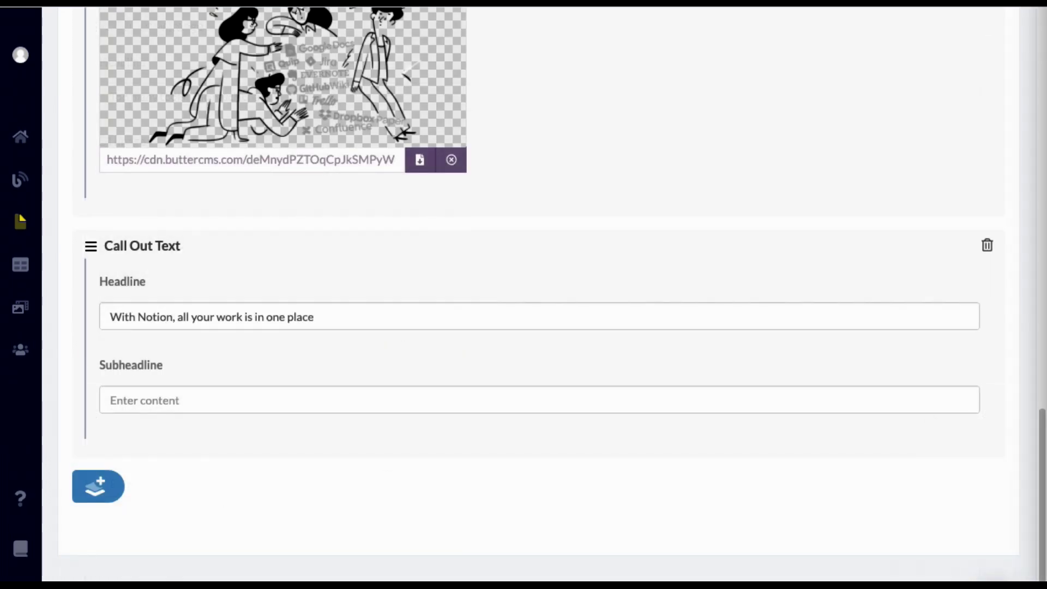
pyautogui.click(486, 401)
pyautogui.write('Four tools in one. No more getting lost in tabs.')
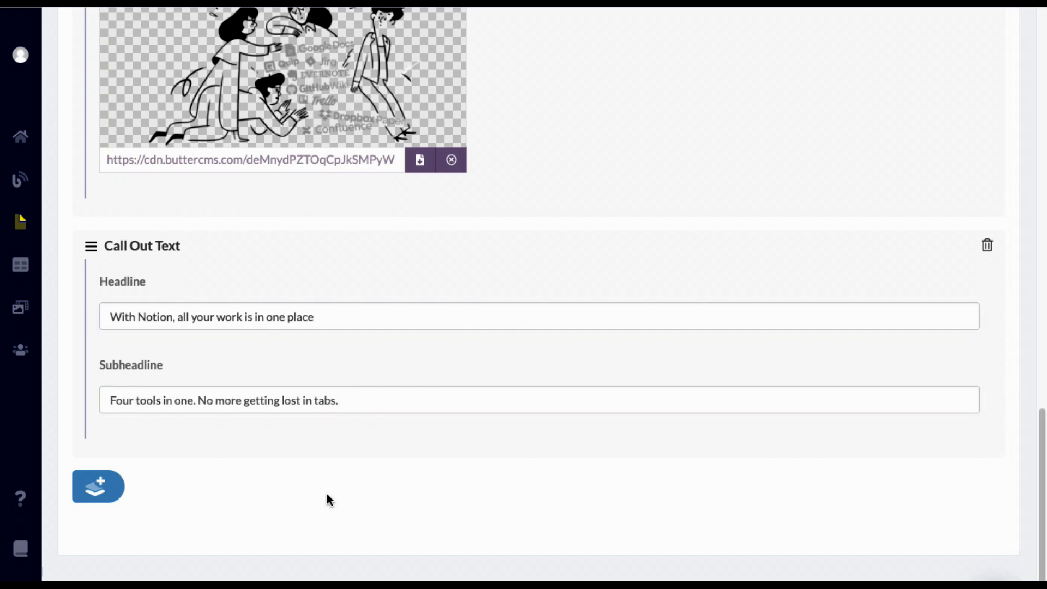
pyautogui.scroll(20, 339, 504)
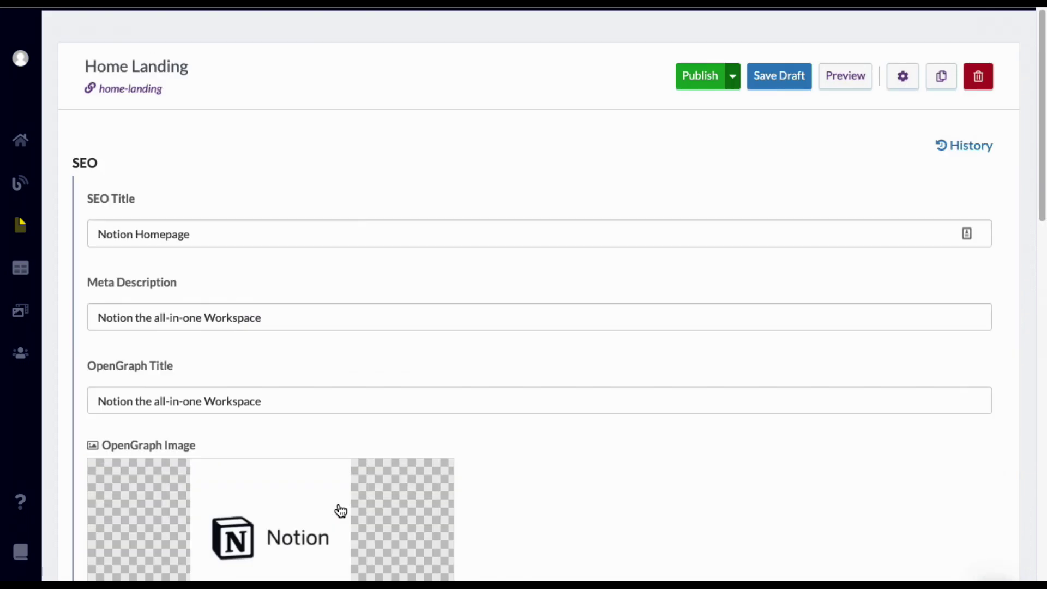
# Step: Publish the Home Landing page and compare its hero and call-out sections with Notion's homepage
pyautogui.click(704, 74)
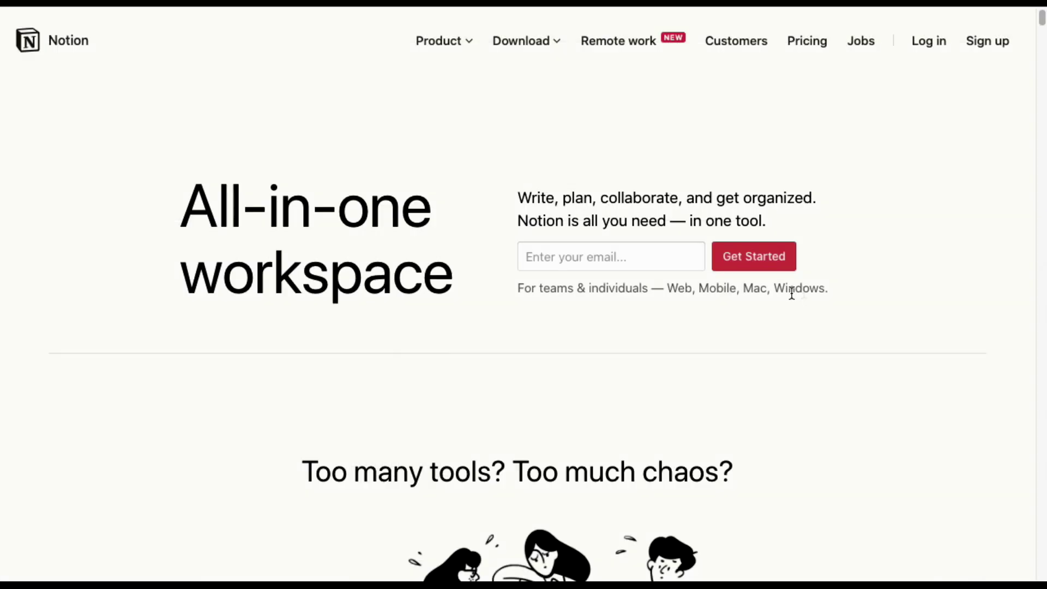
pyautogui.scroll(-6, 472, 220)
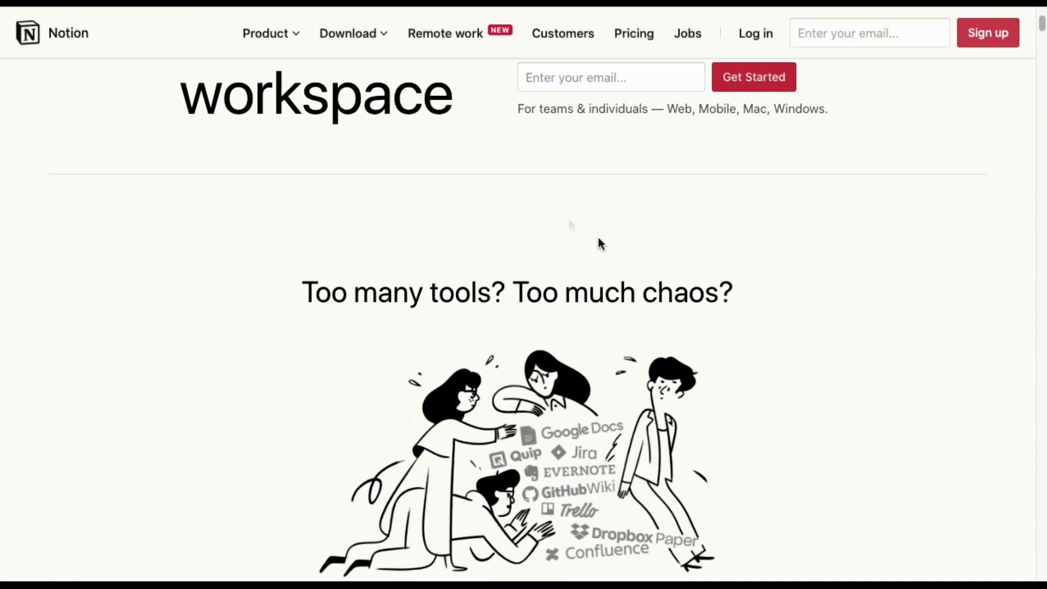
pyautogui.scroll(-4, 587, 276)
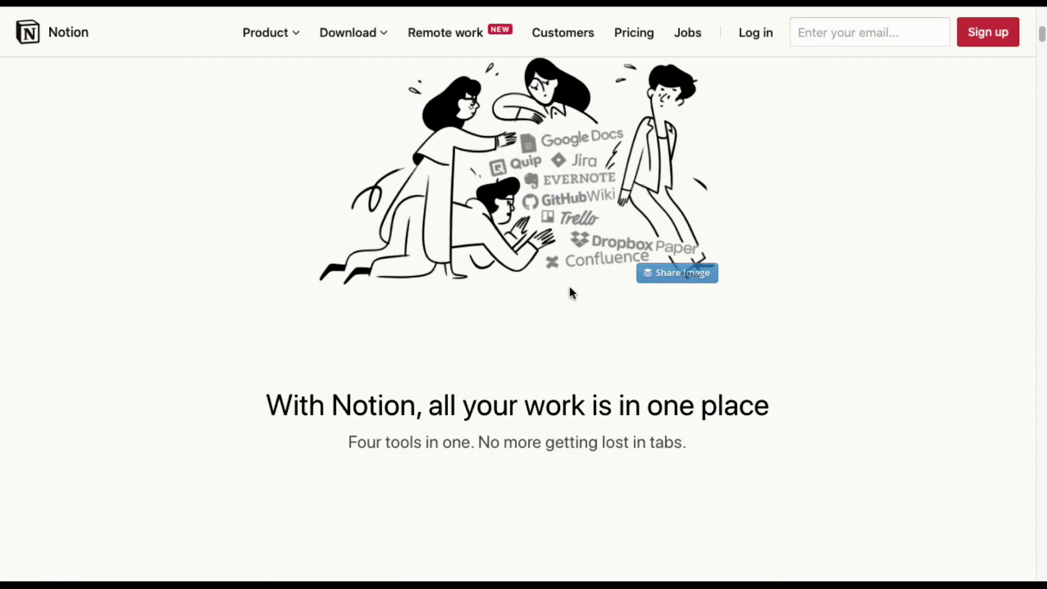
pyautogui.scroll(-3, 567, 283)
pyautogui.scroll(12, 562, 279)
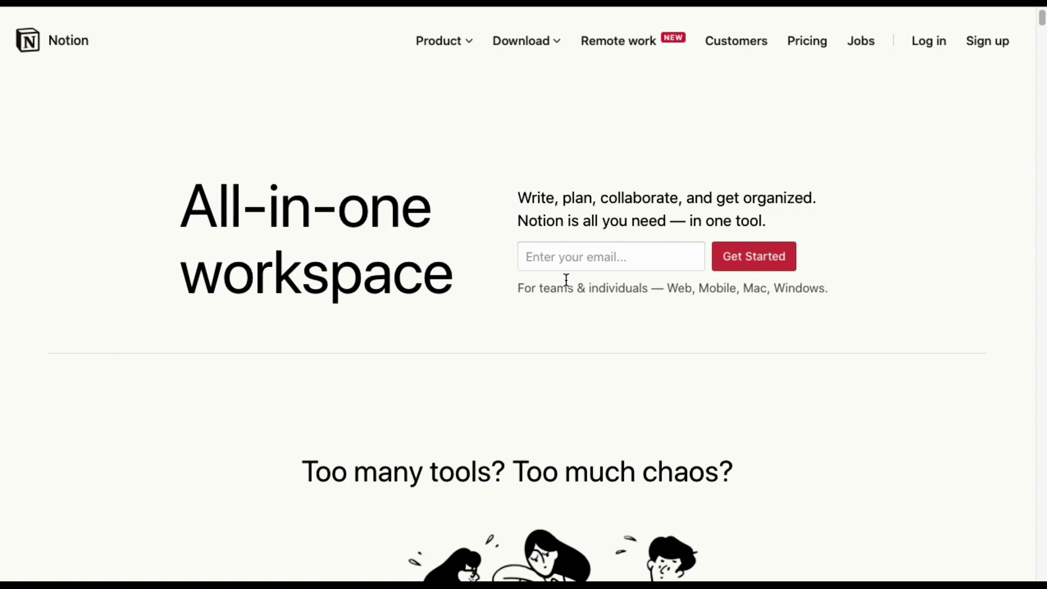
pyautogui.scroll(-8, 568, 276)
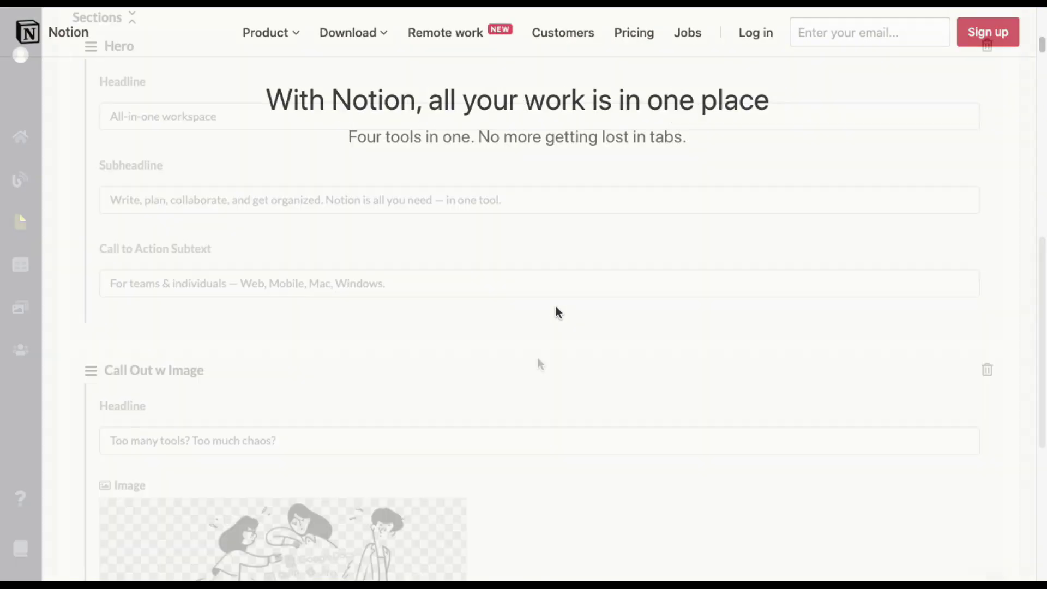
# Step: Add a Use Case section named 'Notes & Docs' with its description
pyautogui.scroll(-15, 538, 355)
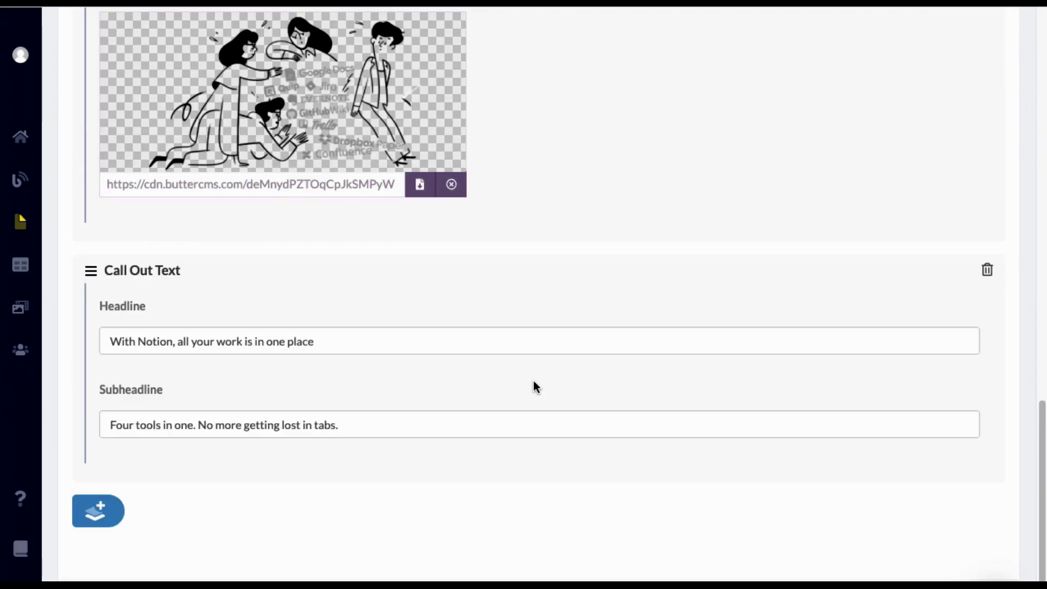
pyautogui.scroll(-2, 533, 381)
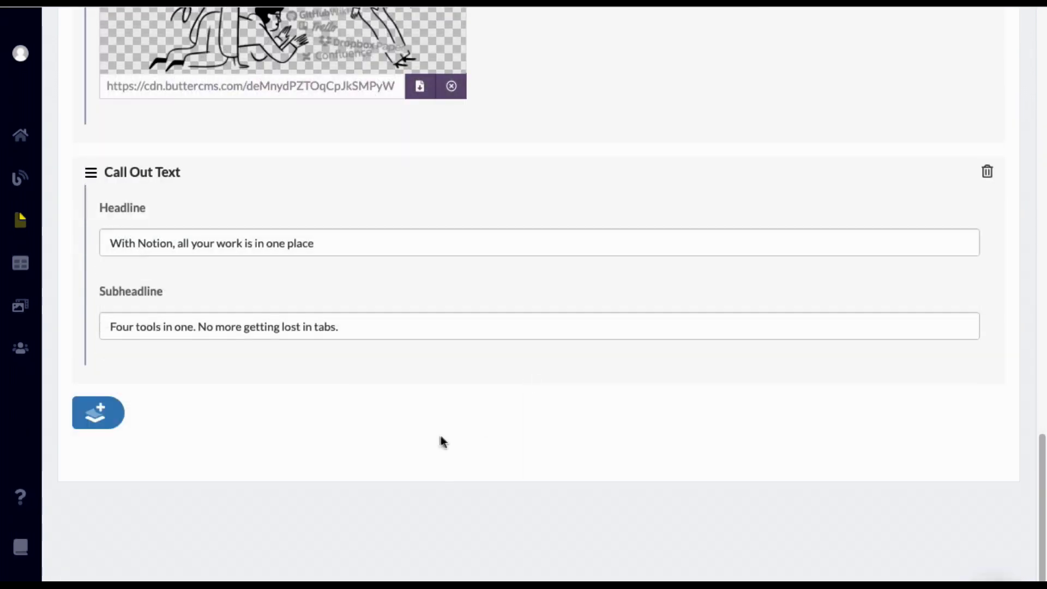
pyautogui.click(94, 412)
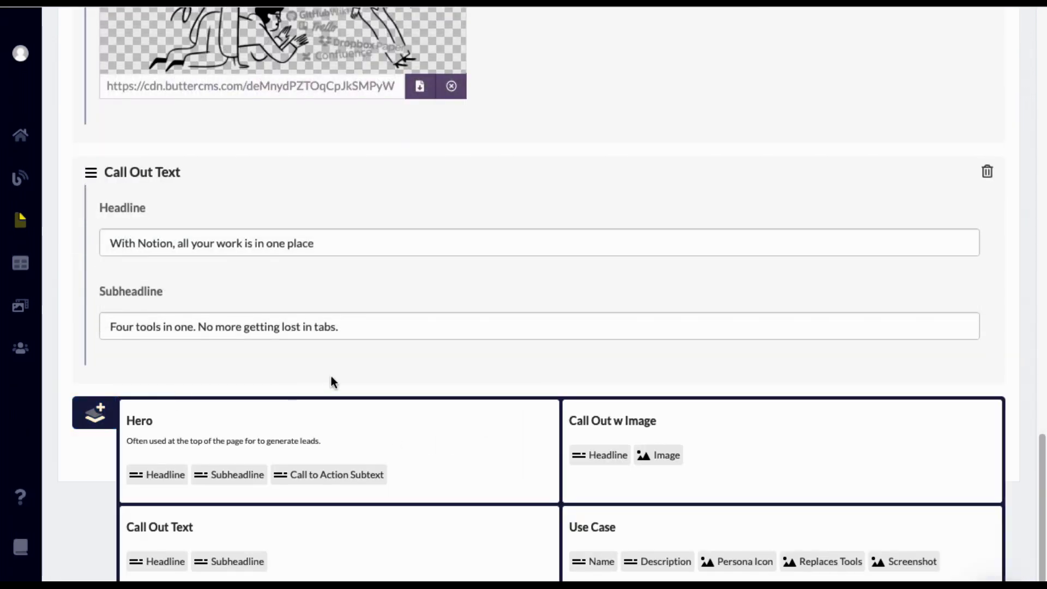
pyautogui.click(580, 525)
pyautogui.scroll(-6, 507, 430)
pyautogui.write('Notes & Docs')
pyautogui.click(665, 227)
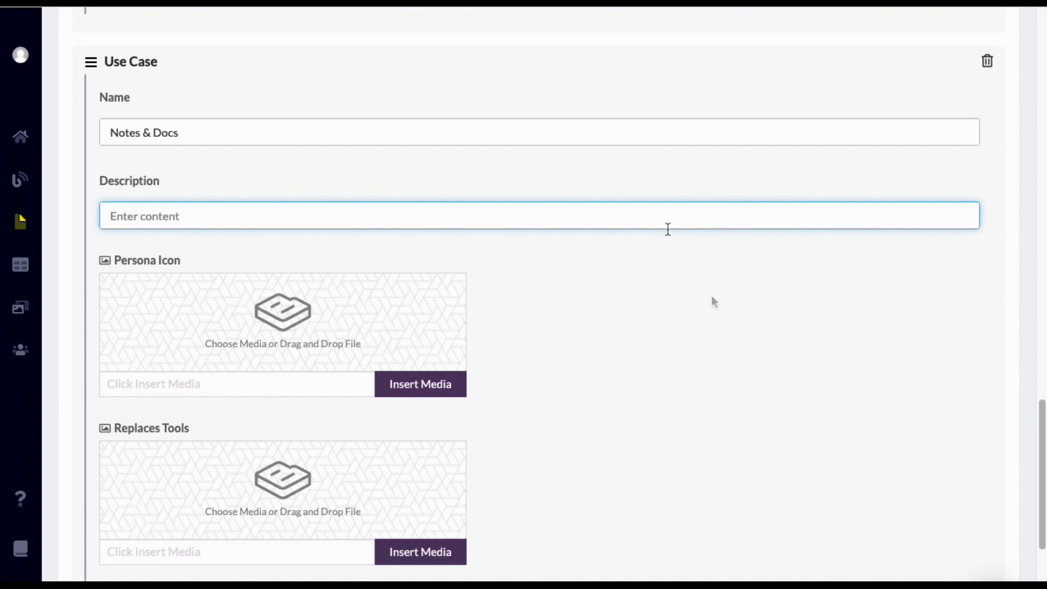
pyautogui.click(617, 218)
pyautogui.write('A simple, beautiful writing experience, with 30+ media types.')
pyautogui.click(593, 264)
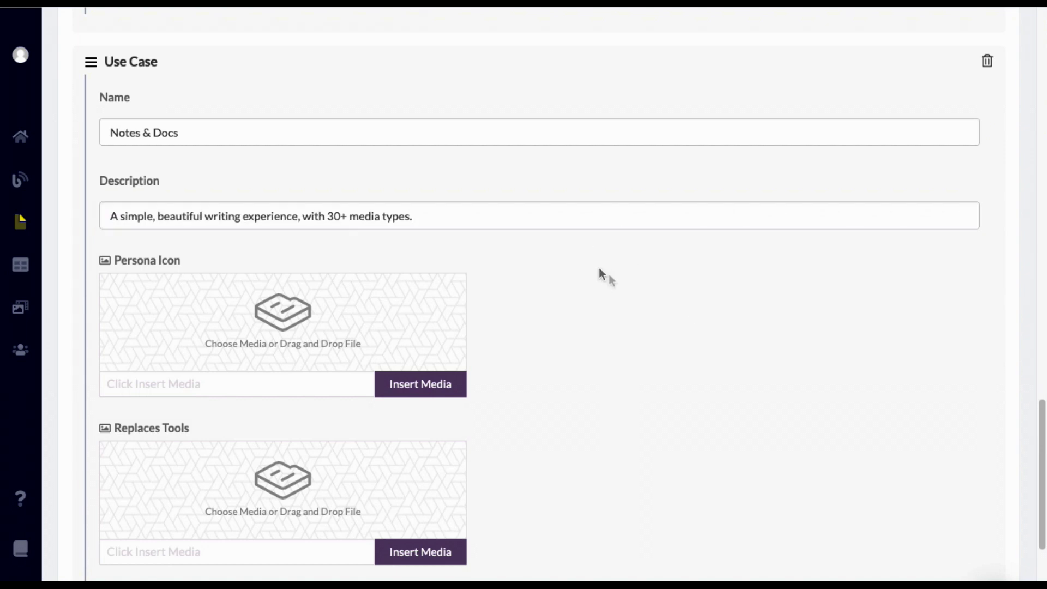
# Step: Upload the note-taking persona illustration as the Notes & Docs persona icon
pyautogui.moveTo(935, 572)
pyautogui.click(935, 514)
pyautogui.click(741, 487)
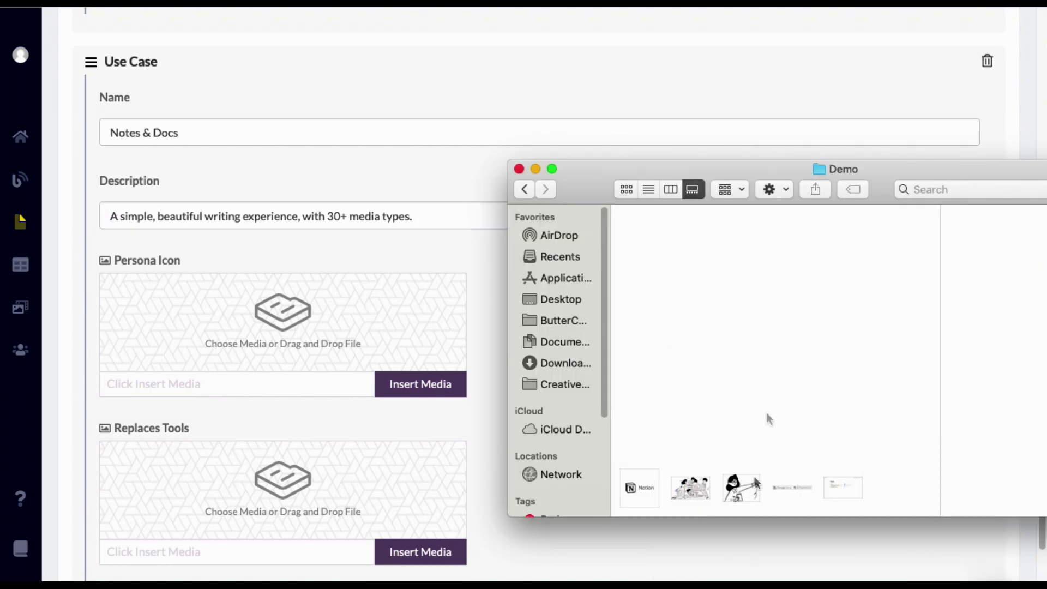
pyautogui.moveTo(742, 487); pyautogui.dragTo(369, 328)
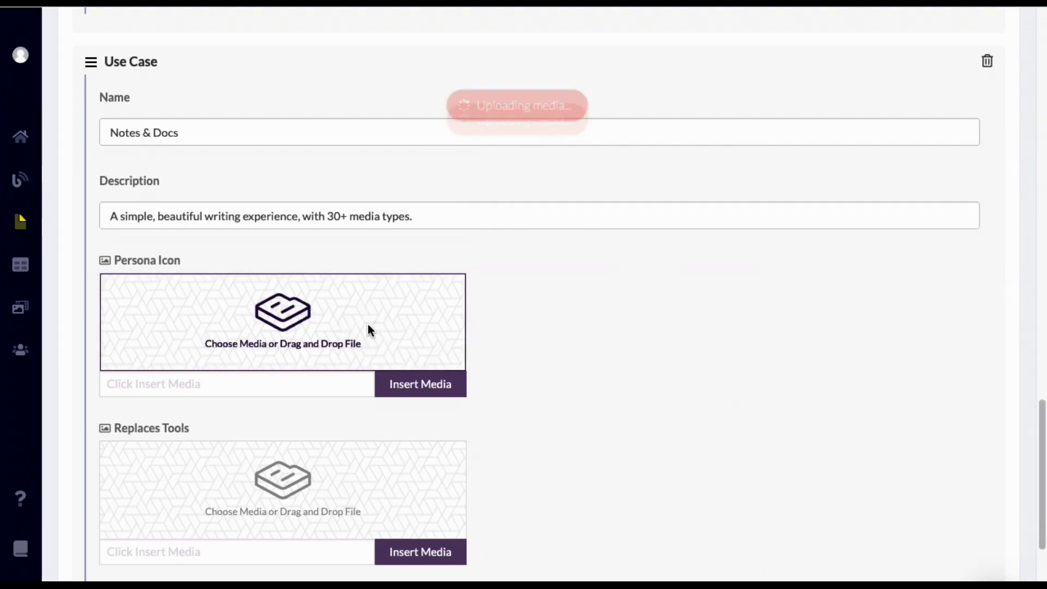
# Step: Add the Google Docs/Evernote logos as replaced tools and the Today page image as screenshot
pyautogui.press('super+Tab')
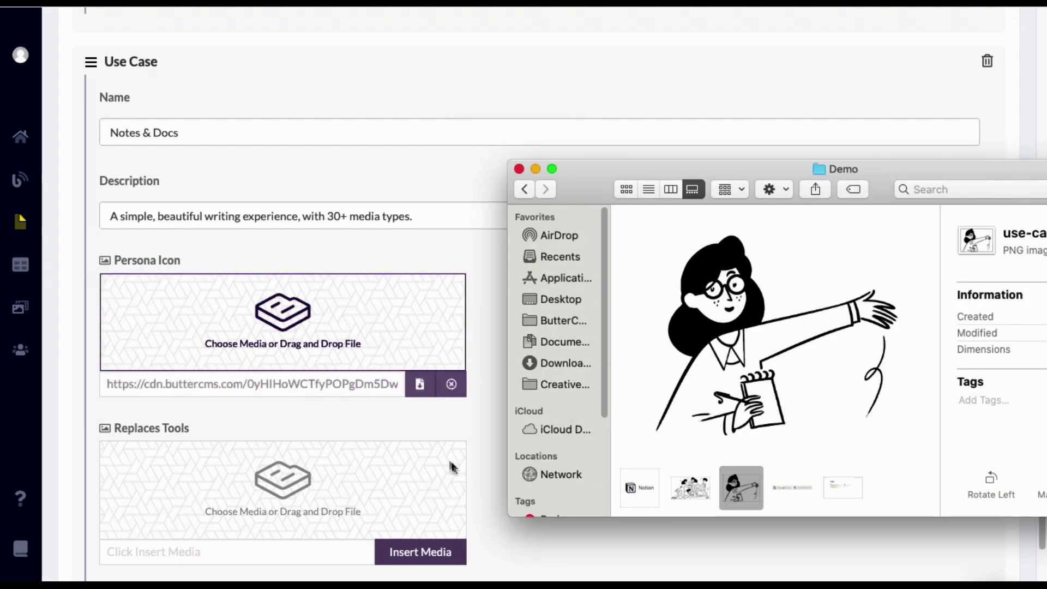
pyautogui.scroll(-5, 325, 436)
pyautogui.click(812, 487)
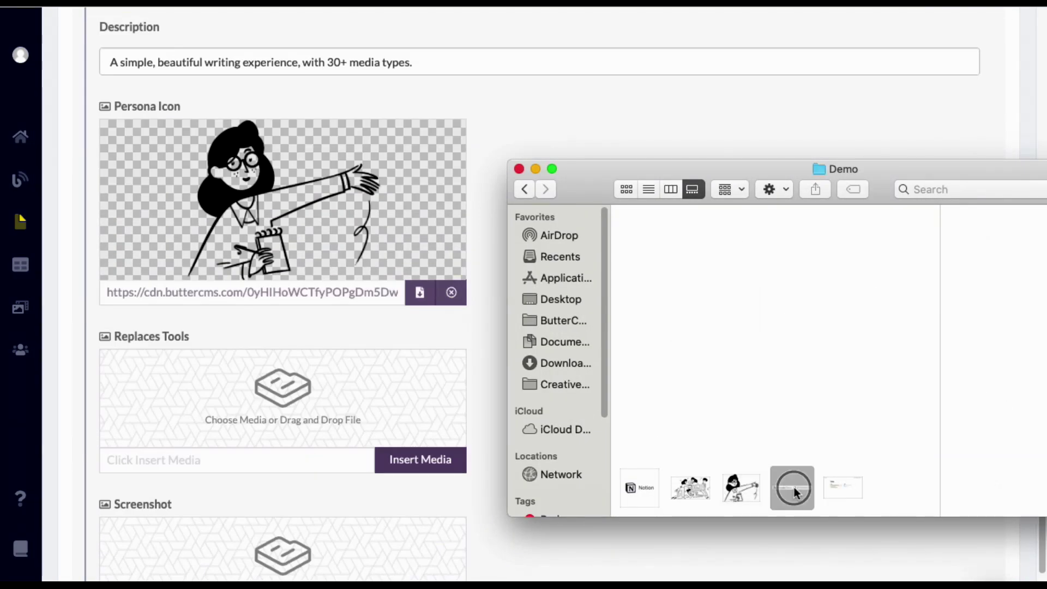
pyautogui.moveTo(795, 492); pyautogui.dragTo(387, 398)
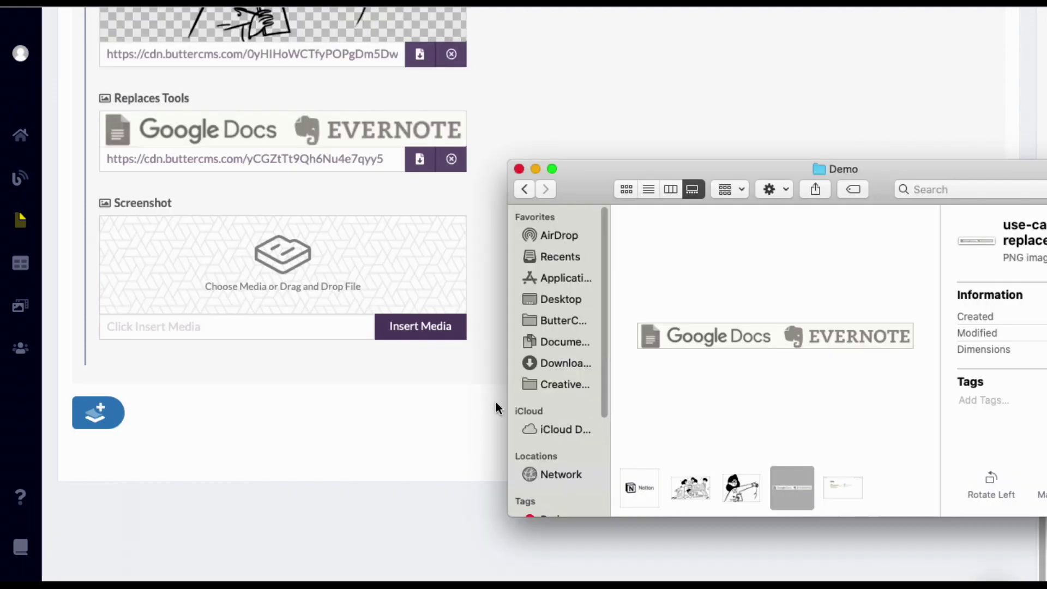
pyautogui.click(840, 487)
pyautogui.moveTo(836, 488); pyautogui.dragTo(277, 275)
pyautogui.scroll(3, 688, 388)
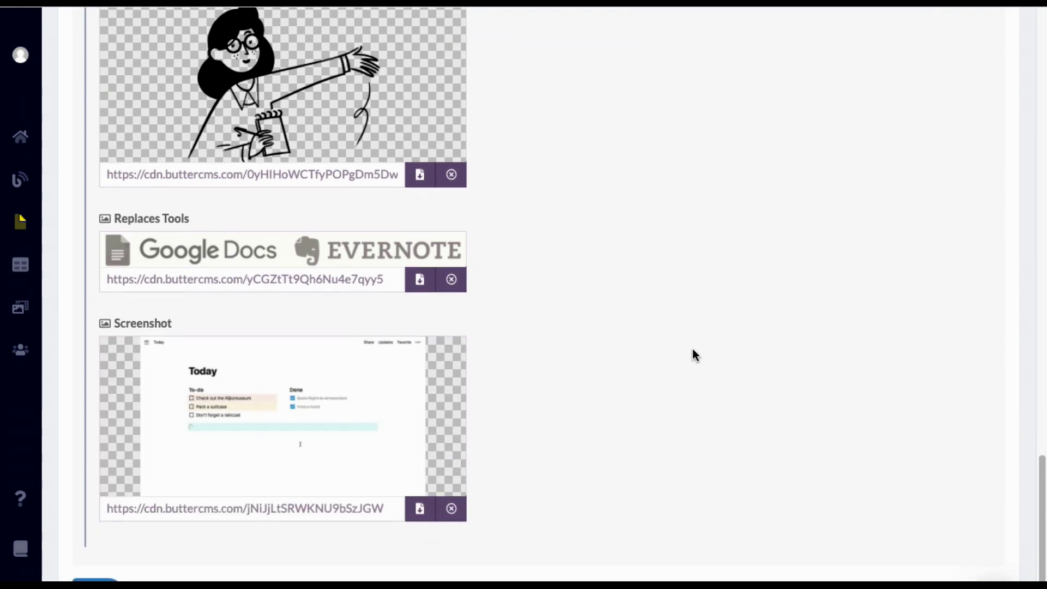
pyautogui.scroll(10, 693, 349)
pyautogui.scroll(-13, 692, 345)
# Step: Add a Knowledge Base Use Case section and upload the reading-person illustration as its persona icon
pyautogui.click(111, 417)
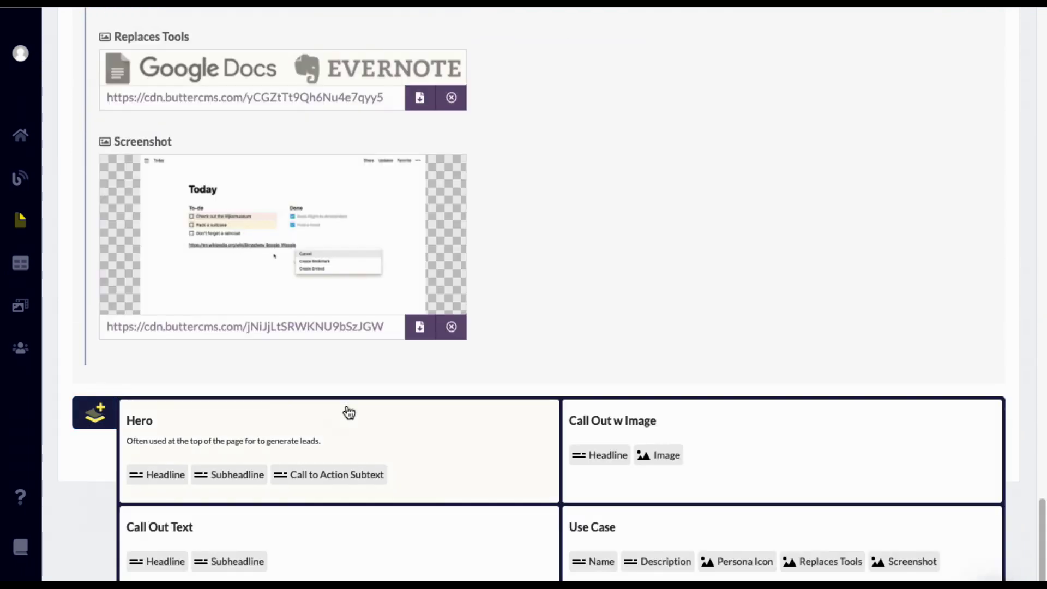
pyautogui.click(608, 533)
pyautogui.scroll(-10, 544, 466)
pyautogui.scroll(6, 544, 467)
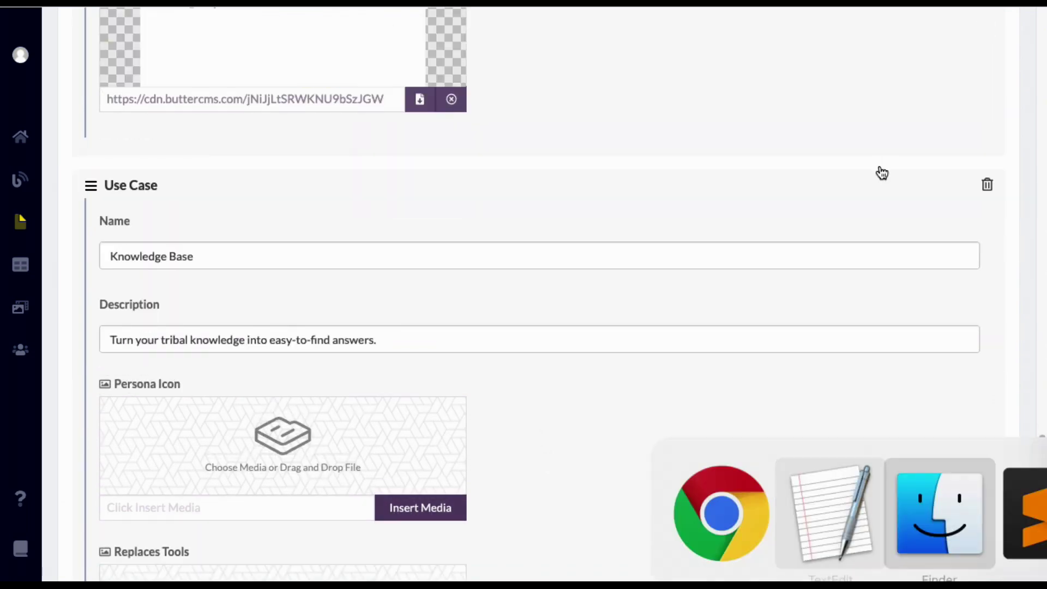
pyautogui.click(934, 519)
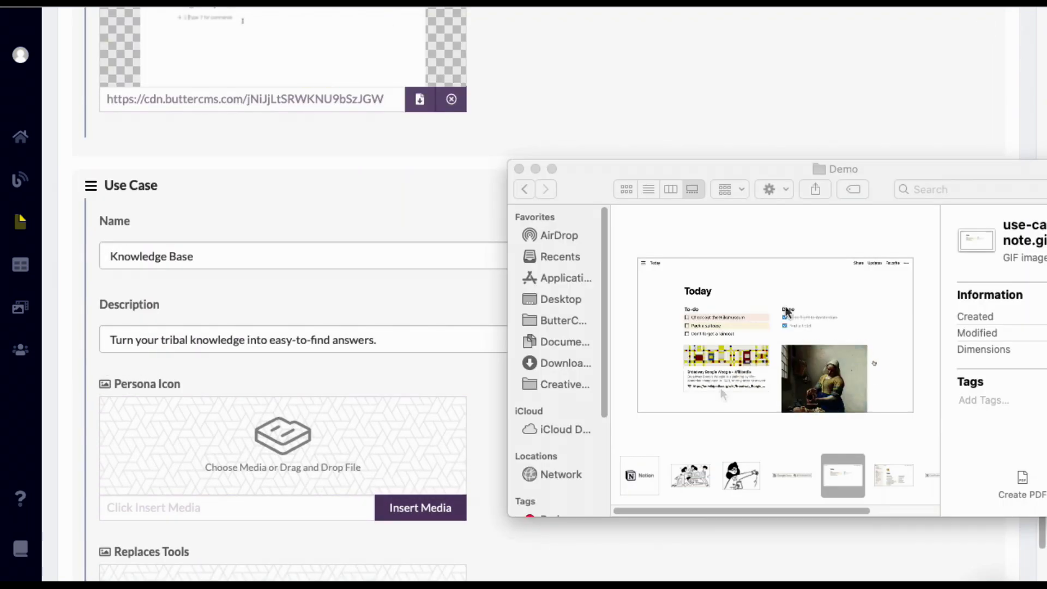
pyautogui.click(864, 513)
pyautogui.hscroll(3, 829, 479)
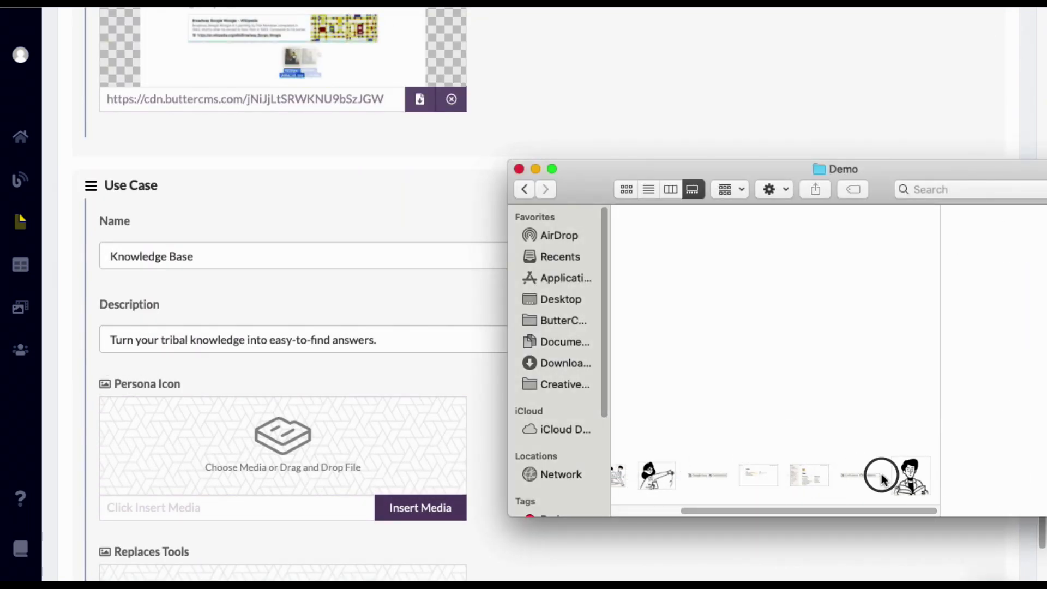
pyautogui.moveTo(906, 475); pyautogui.dragTo(414, 437)
# Step: Add the Confluence/GitHub Wiki logos as replaced tools and the Team wiki image as screenshot
pyautogui.scroll(-5, 355, 378)
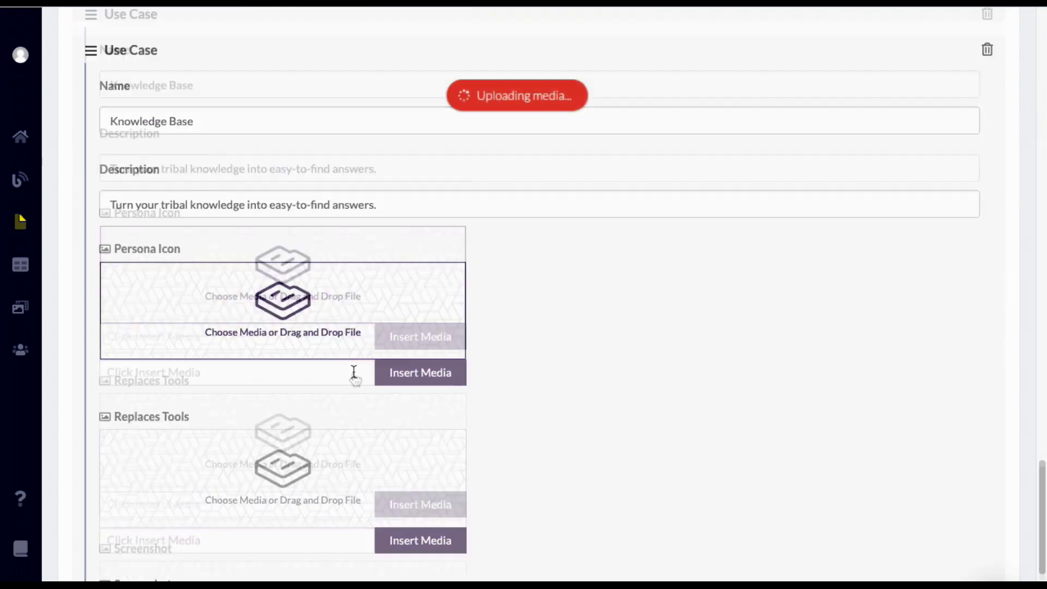
pyautogui.click(850, 485)
pyautogui.keyDown('shift'); pyautogui.click(927, 470); pyautogui.keyUp('shift')
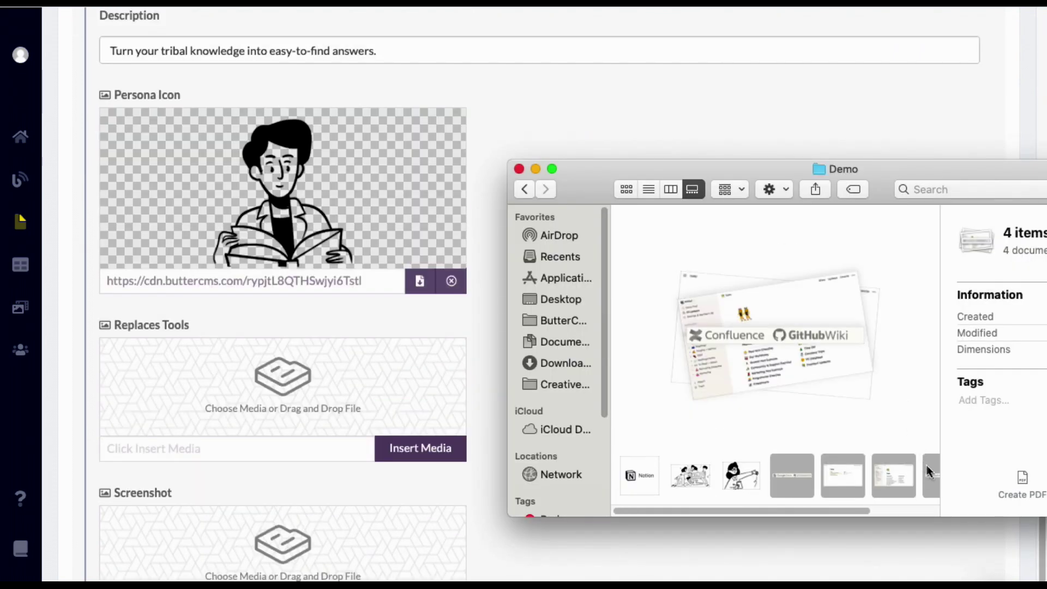
pyautogui.moveTo(890, 477); pyautogui.dragTo(322, 403)
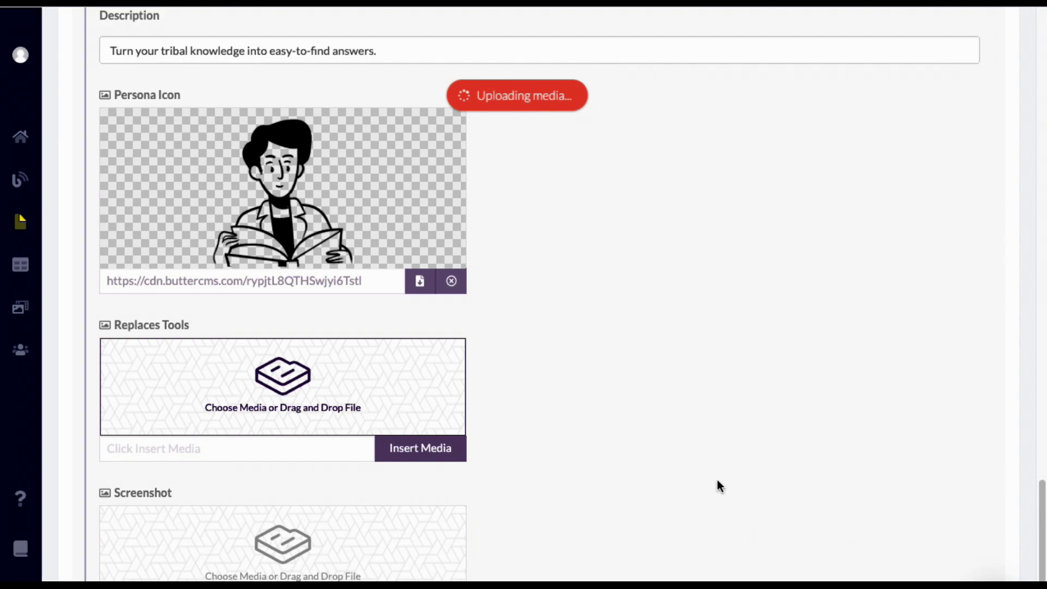
pyautogui.click(810, 476)
pyautogui.moveTo(819, 476); pyautogui.dragTo(325, 475)
pyautogui.scroll(-2, 589, 315)
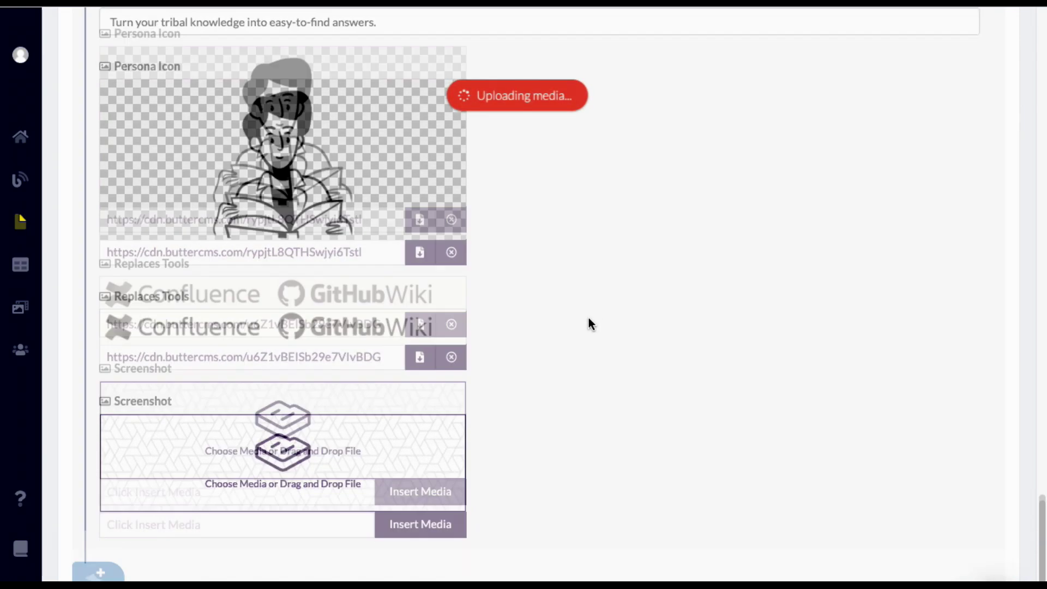
pyautogui.scroll(-2, 581, 323)
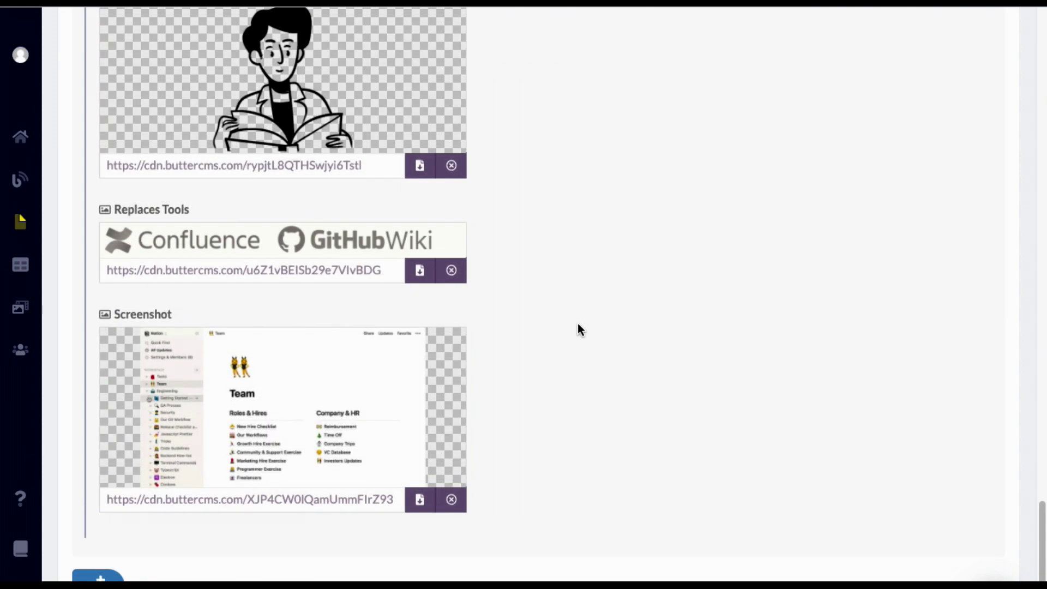
pyautogui.scroll(10, 578, 323)
pyautogui.scroll(2, 578, 325)
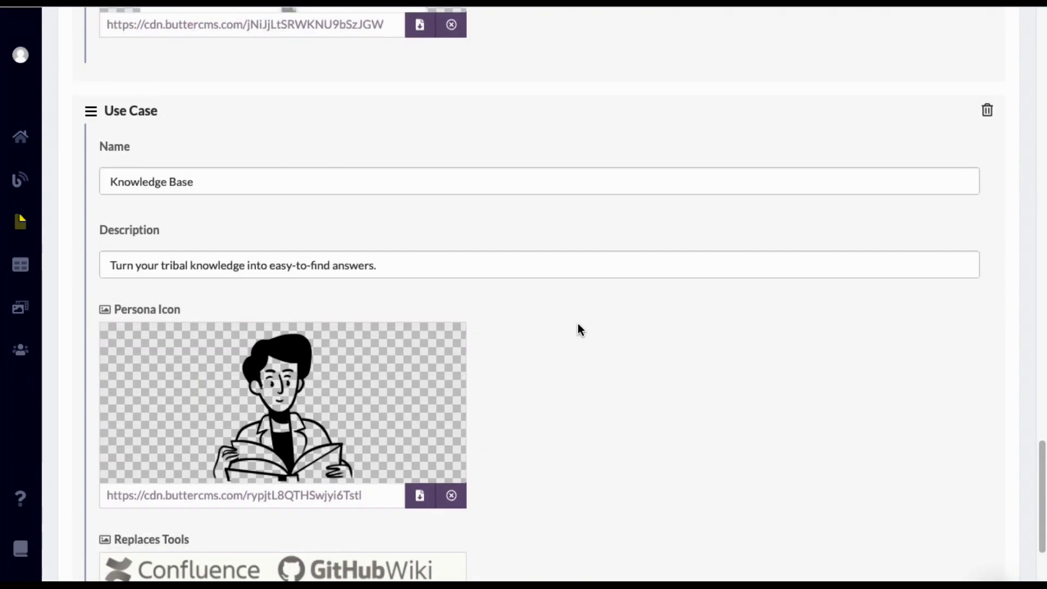
pyautogui.scroll(15, 579, 325)
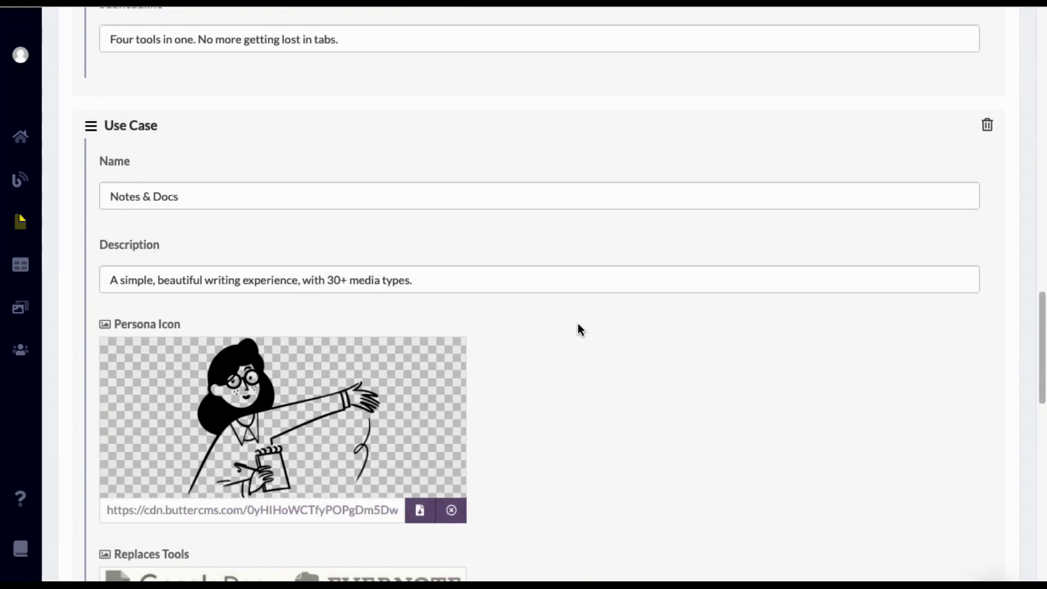
# Step: Publish the Home Landing page and review its Notes & Docs and Knowledge Base sections
pyautogui.scroll(20, 579, 325)
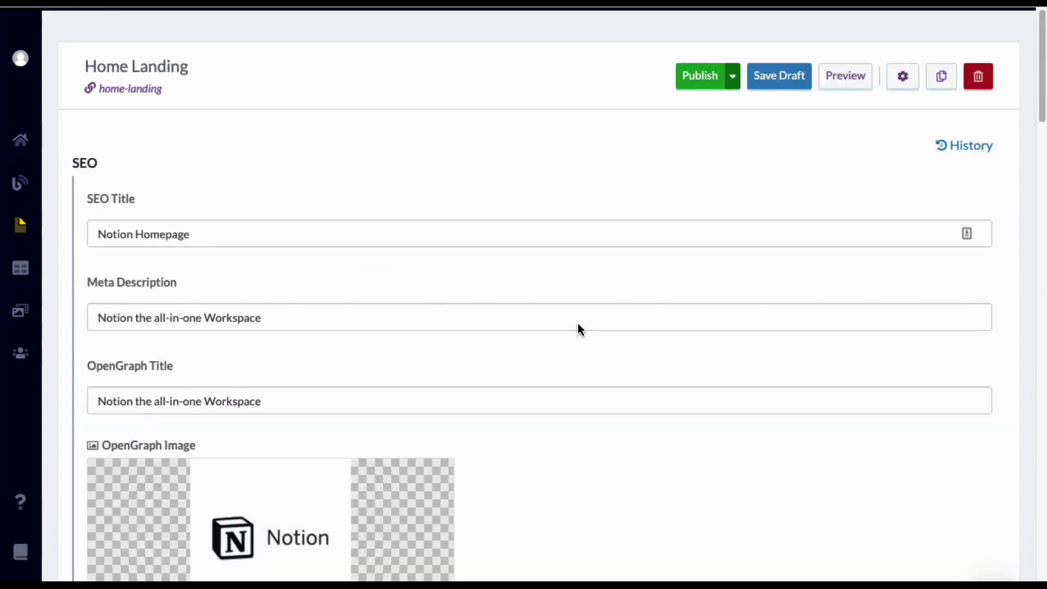
pyautogui.click(704, 76)
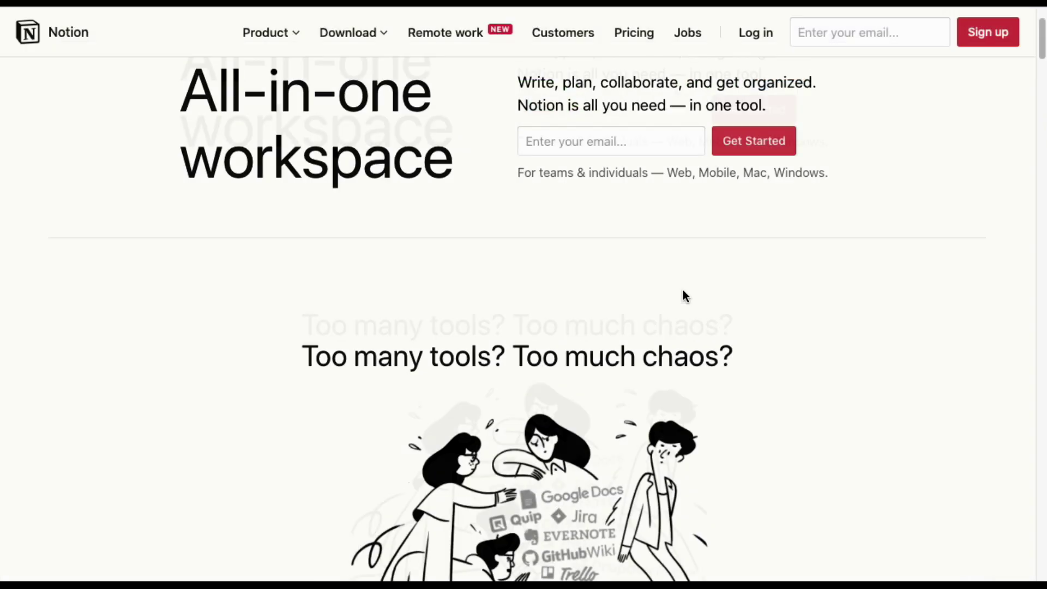
pyautogui.scroll(-10, 682, 297)
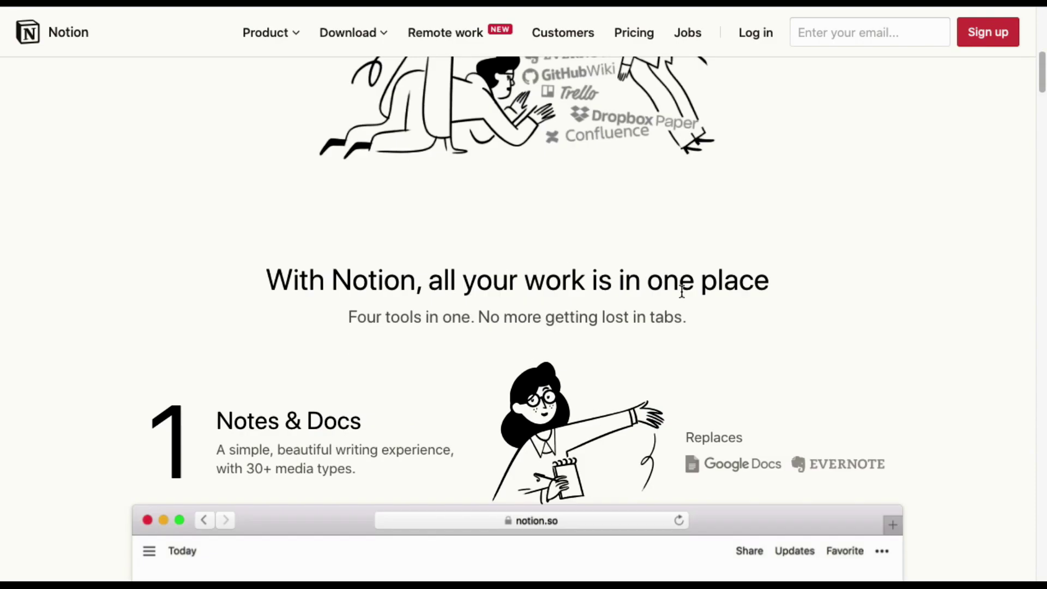
pyautogui.scroll(-5, 680, 297)
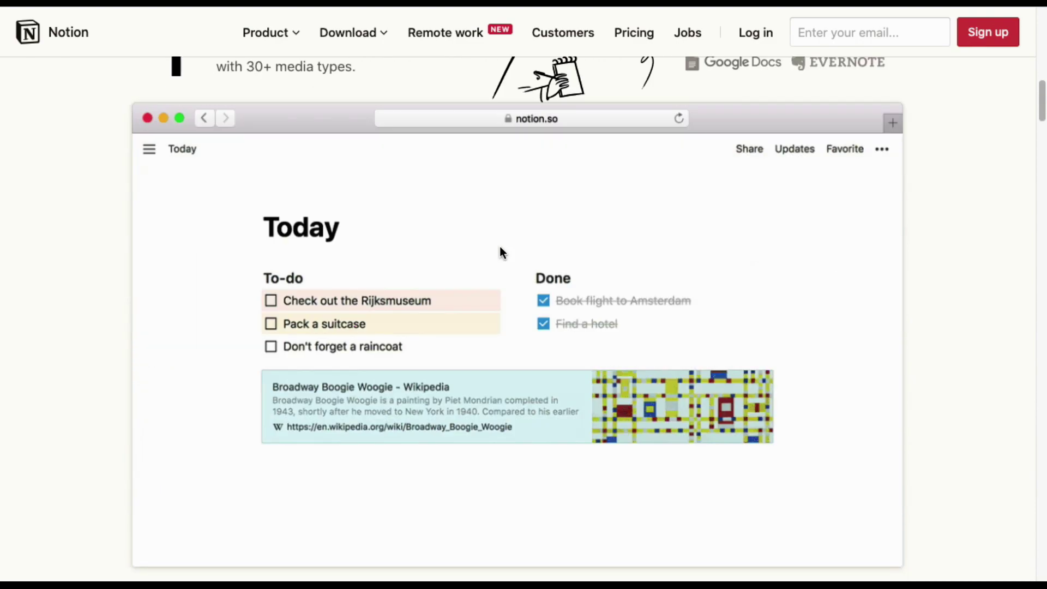
pyautogui.scroll(-9, 500, 247)
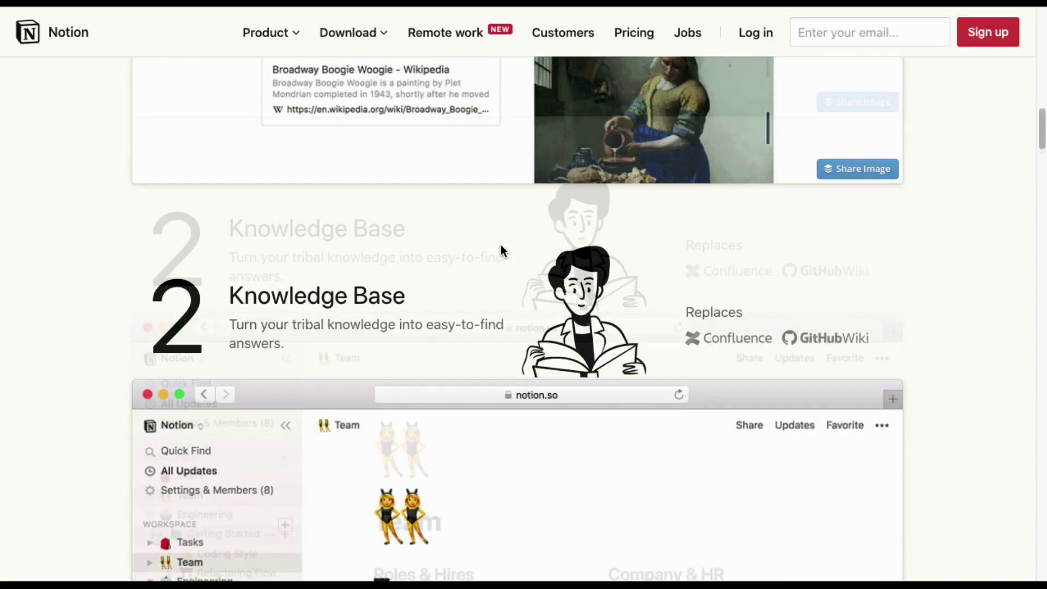
pyautogui.scroll(-6, 501, 247)
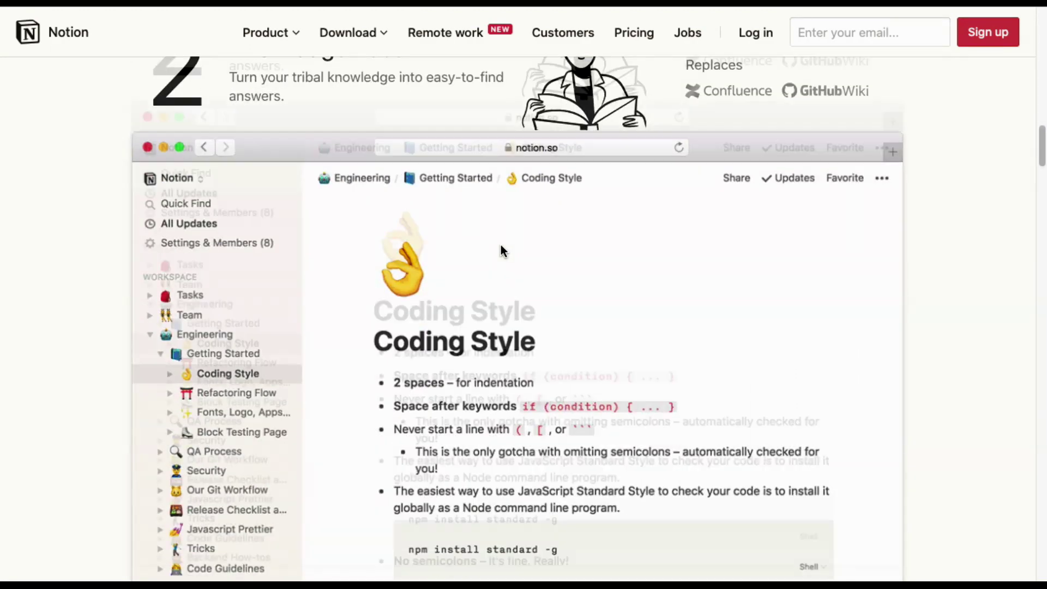
pyautogui.scroll(18, 509, 243)
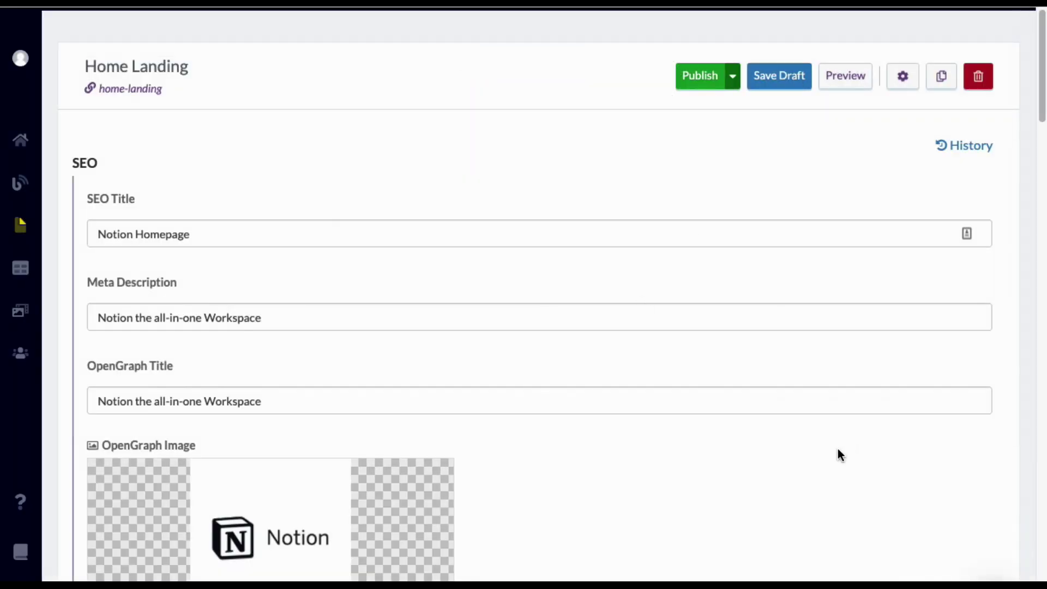
# Step: Drag the Notes & Docs Use Case block up so it sits directly above Call Out Text
pyautogui.scroll(-14, 680, 426)
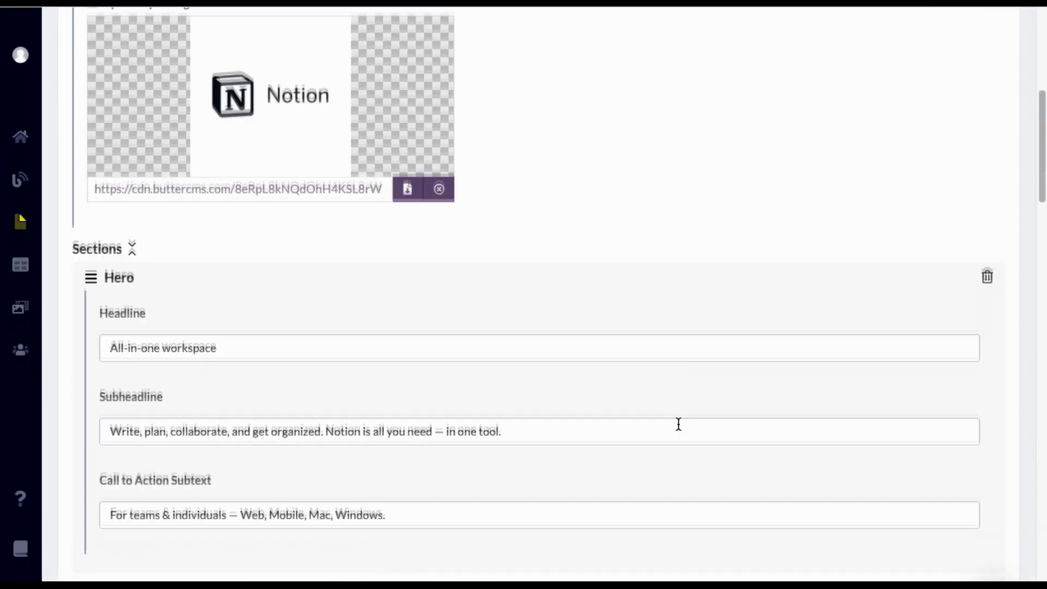
pyautogui.scroll(-5, 491, 382)
pyautogui.scroll(-9, 454, 364)
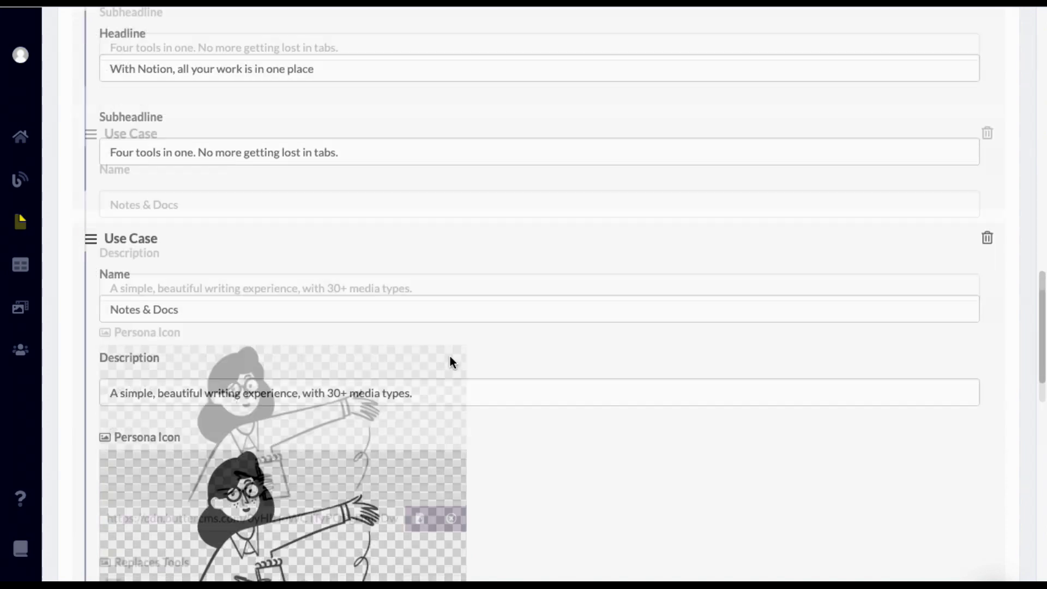
pyautogui.scroll(-1, 468, 356)
pyautogui.scroll(5, 471, 352)
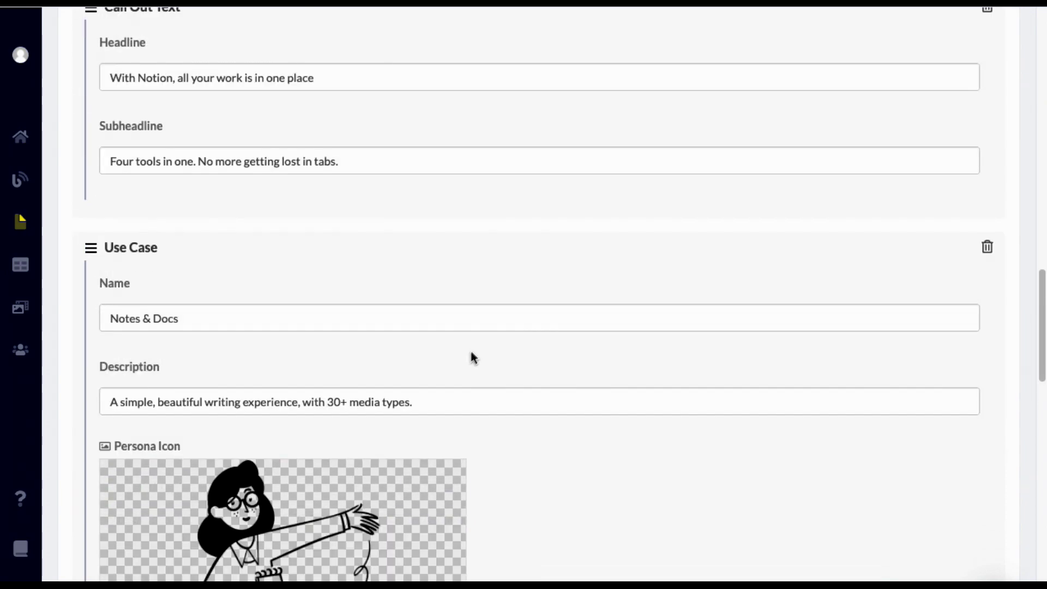
pyautogui.scroll(-1, 199, 226)
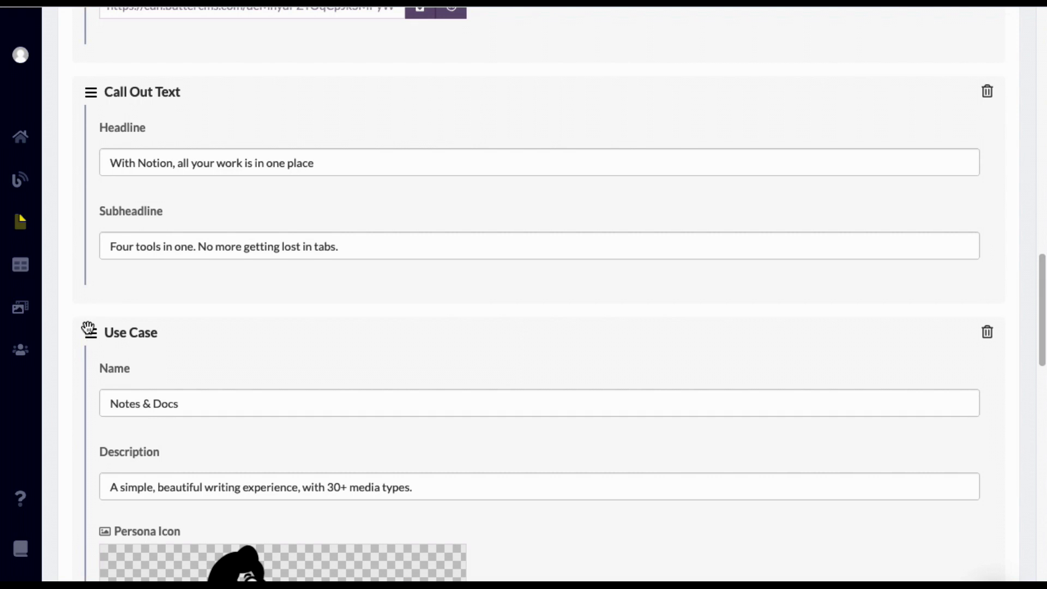
pyautogui.moveTo(90, 331); pyautogui.dragTo(99, 94)
pyautogui.scroll(-10, 125, 110)
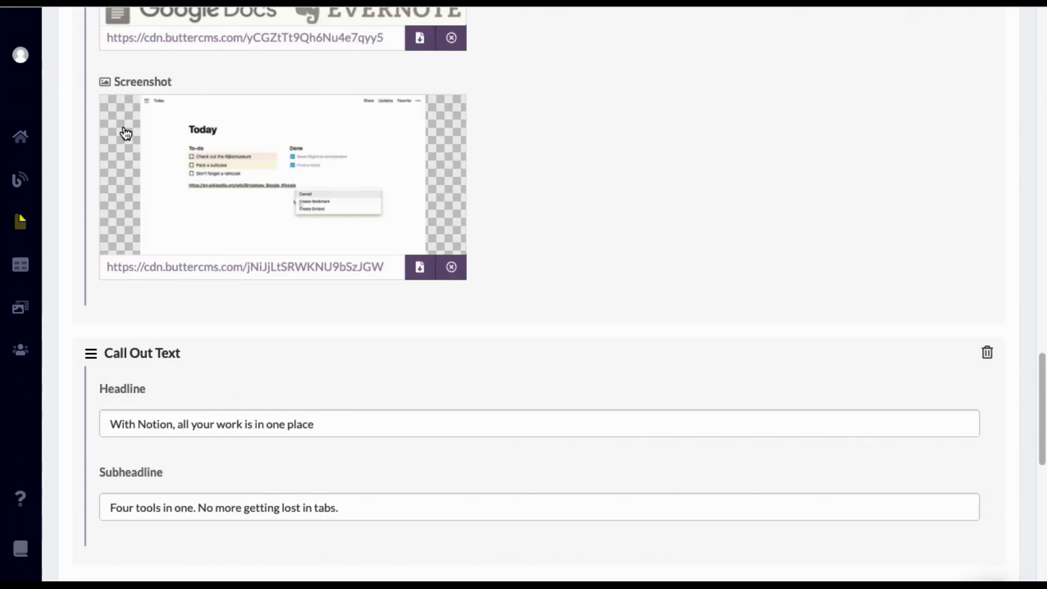